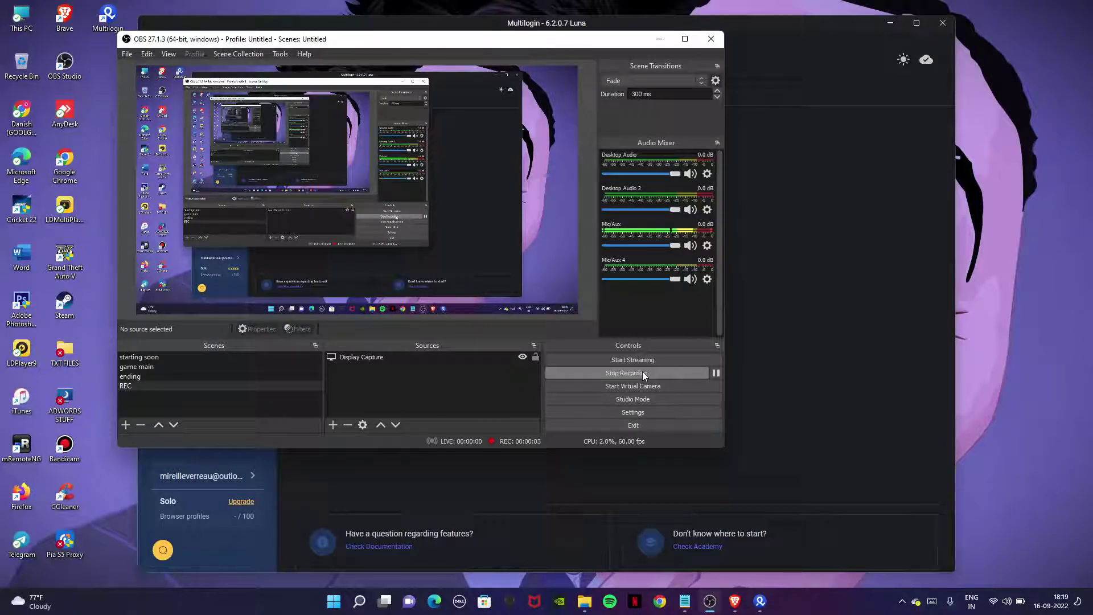
Minimize OBS and refresh the desktop, closing the leftover desktop context menus.
left_click(658, 39)
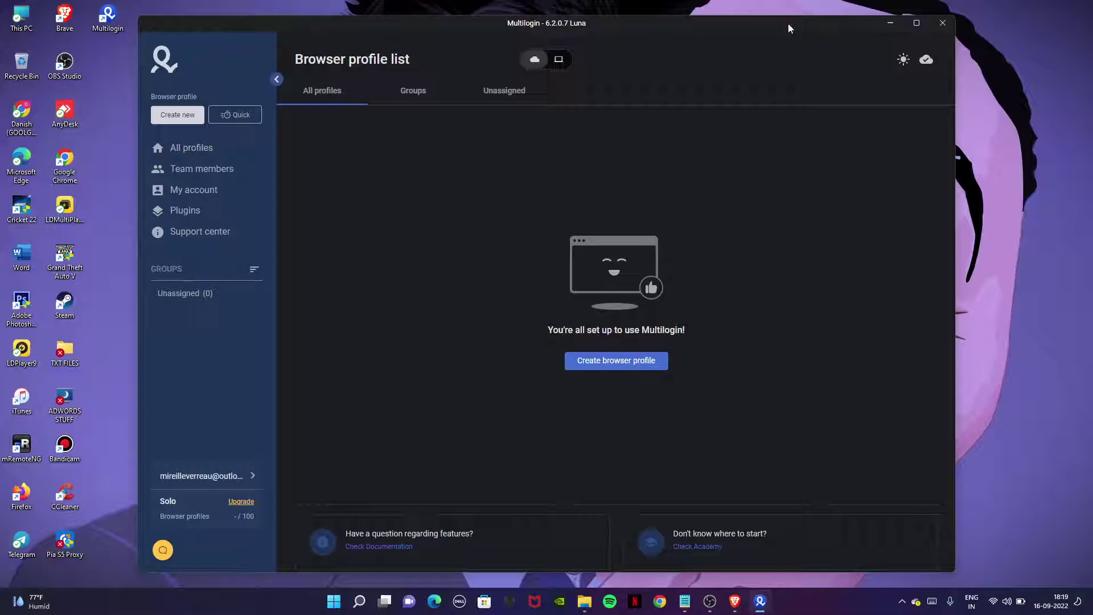
right_click(973, 154)
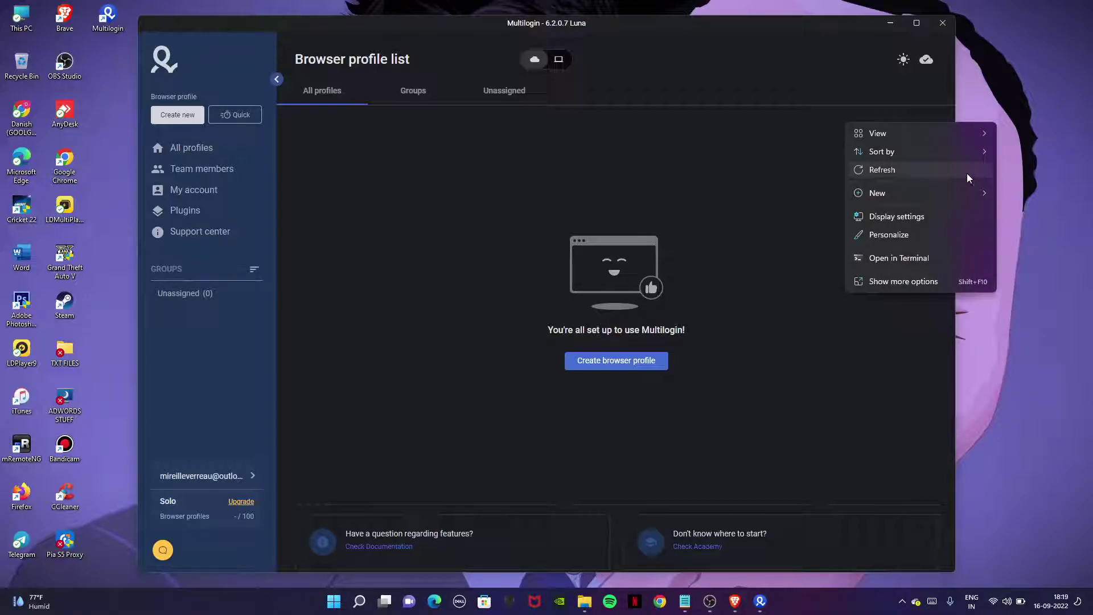
left_click(991, 90)
right_click(990, 90)
left_click(973, 128)
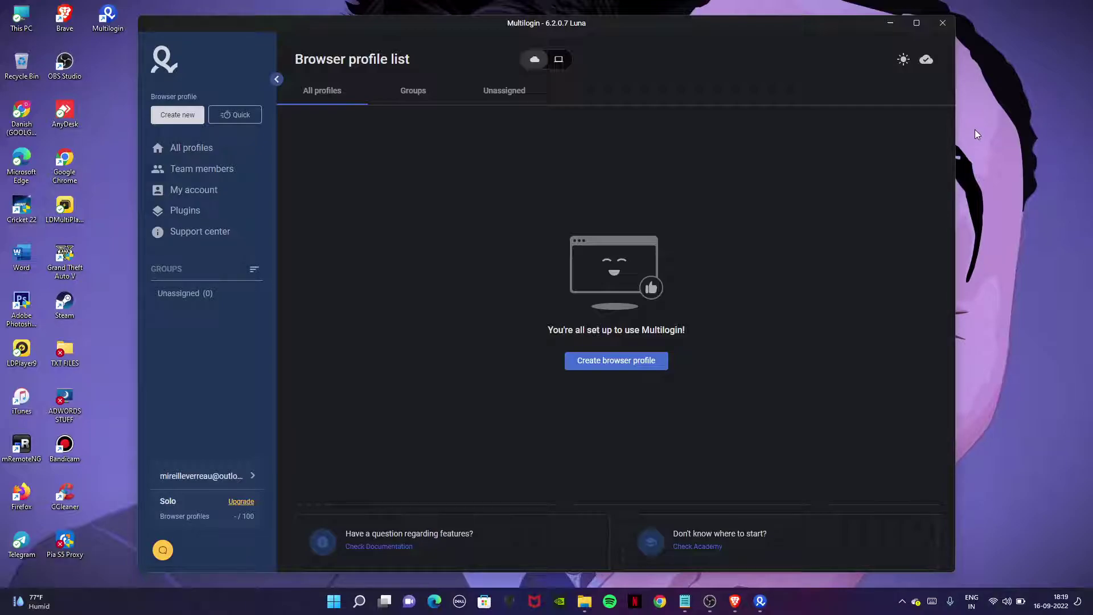
right_click(976, 127)
right_click(107, 89)
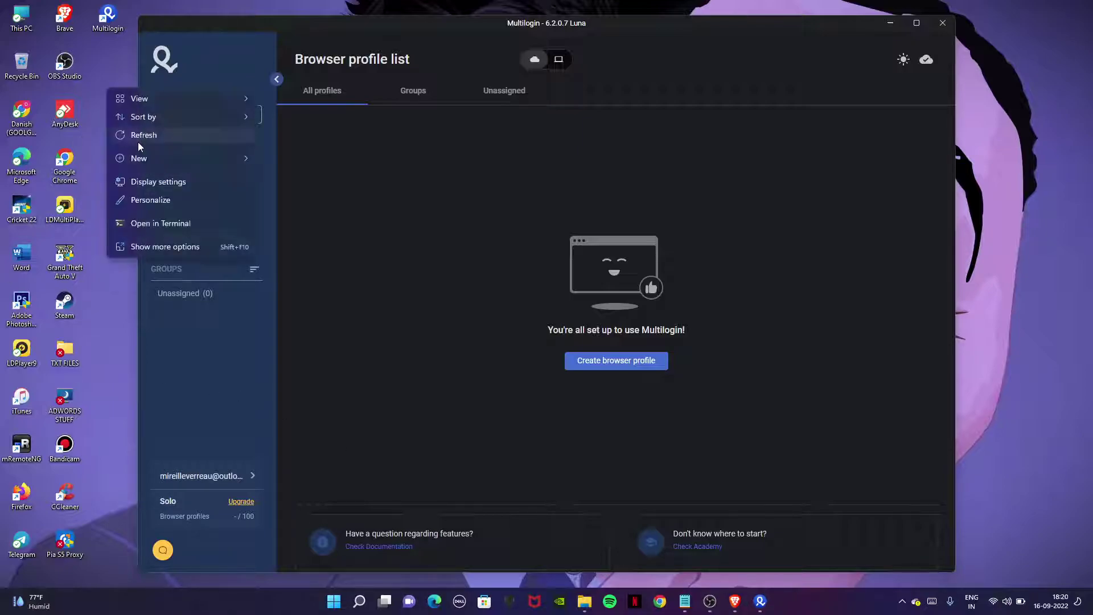
left_click(137, 142)
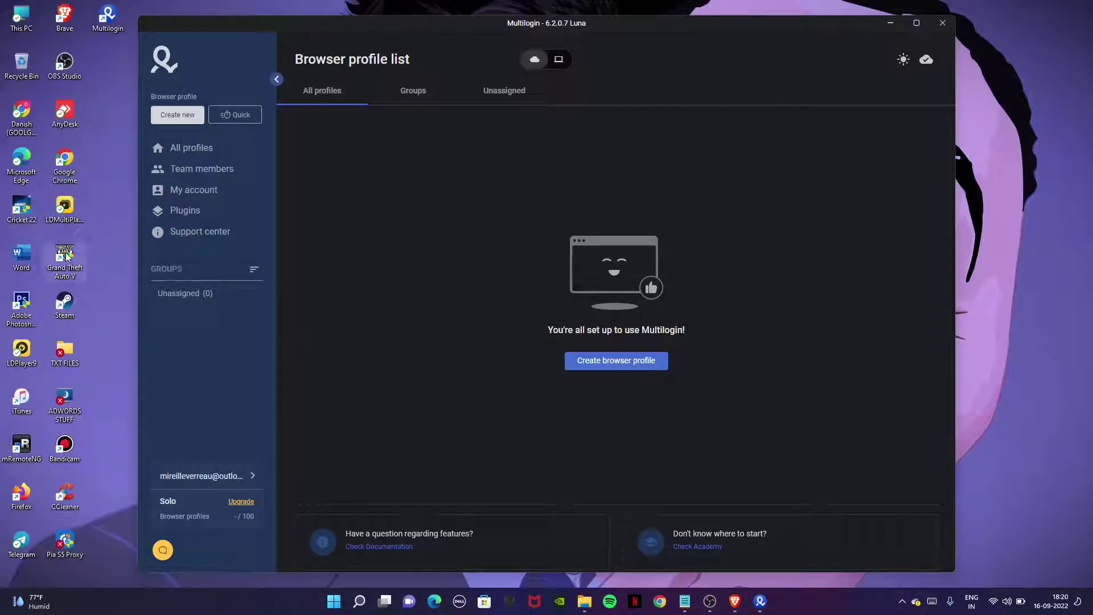
right_click(86, 111)
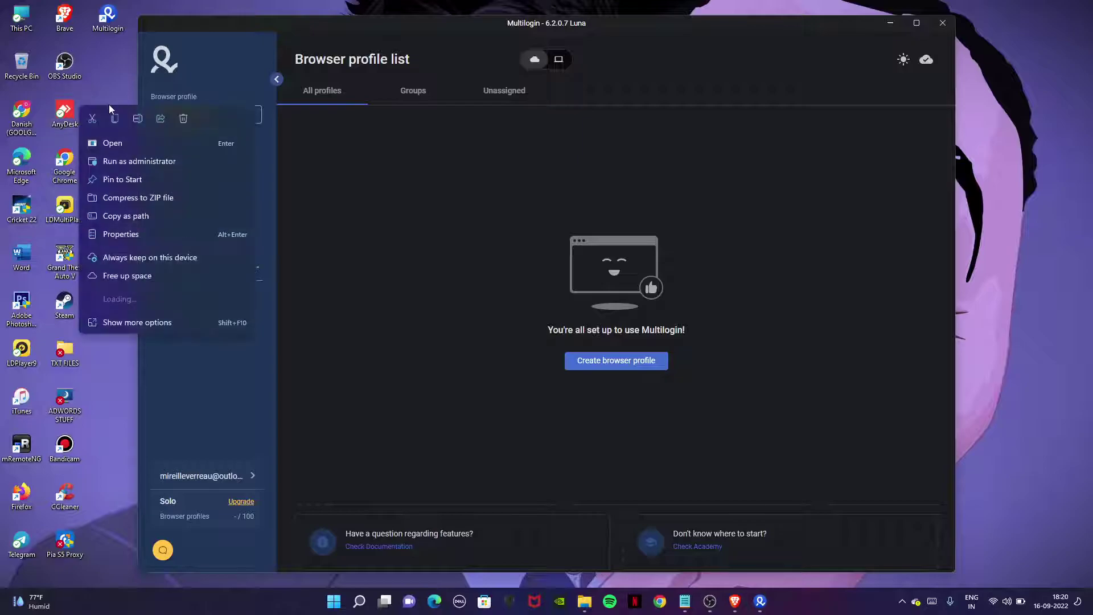
left_click(105, 83)
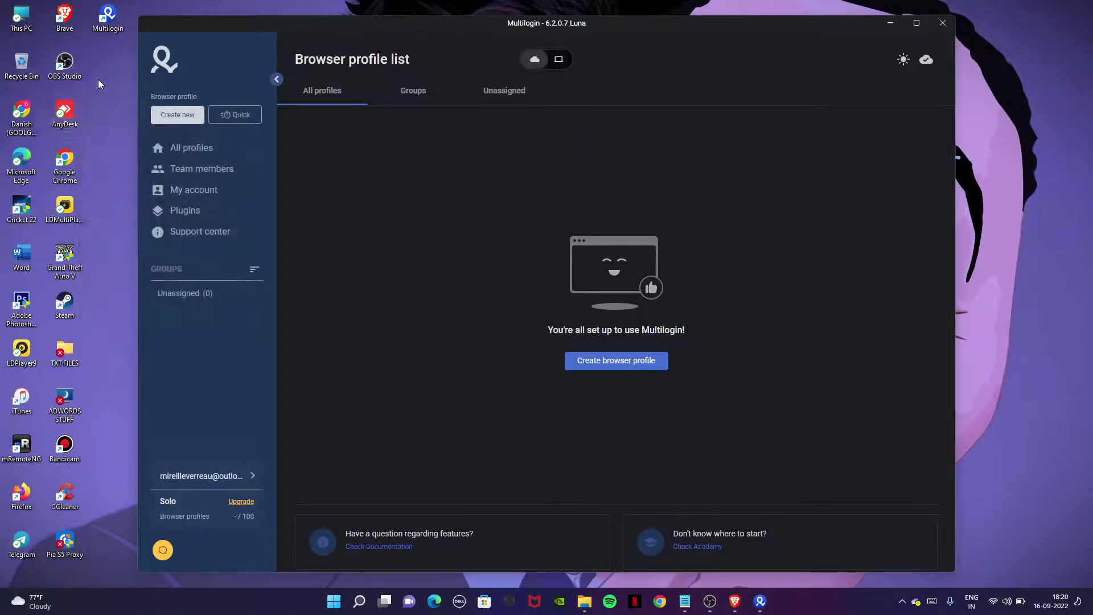
Launch Brave maximized, open HydraProxy from the address bar suggestions, and go to Account > Login.
double_click(66, 17)
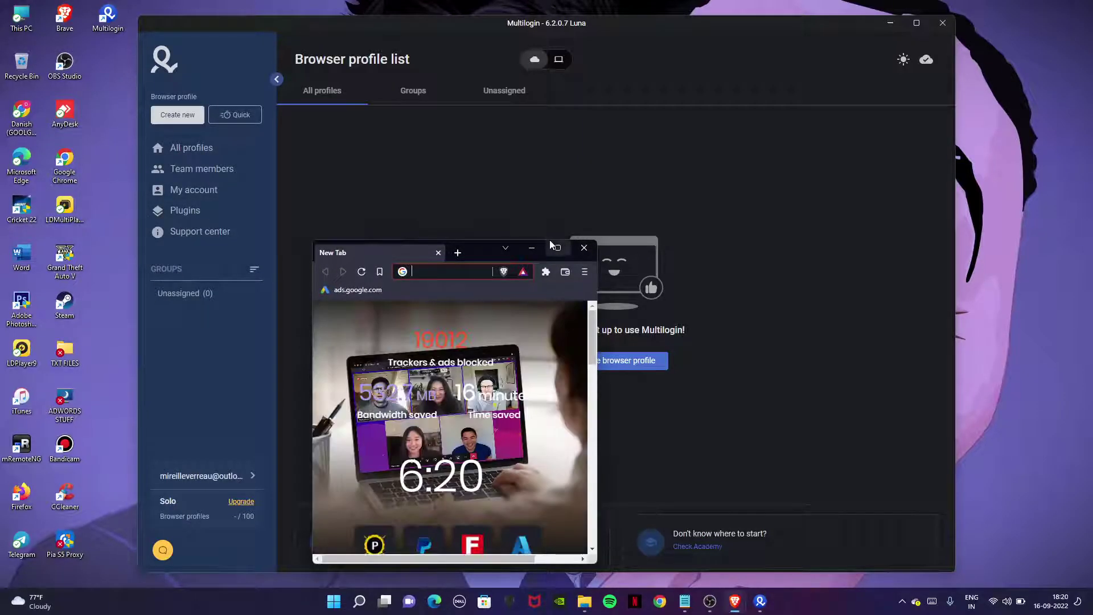
left_click(557, 249)
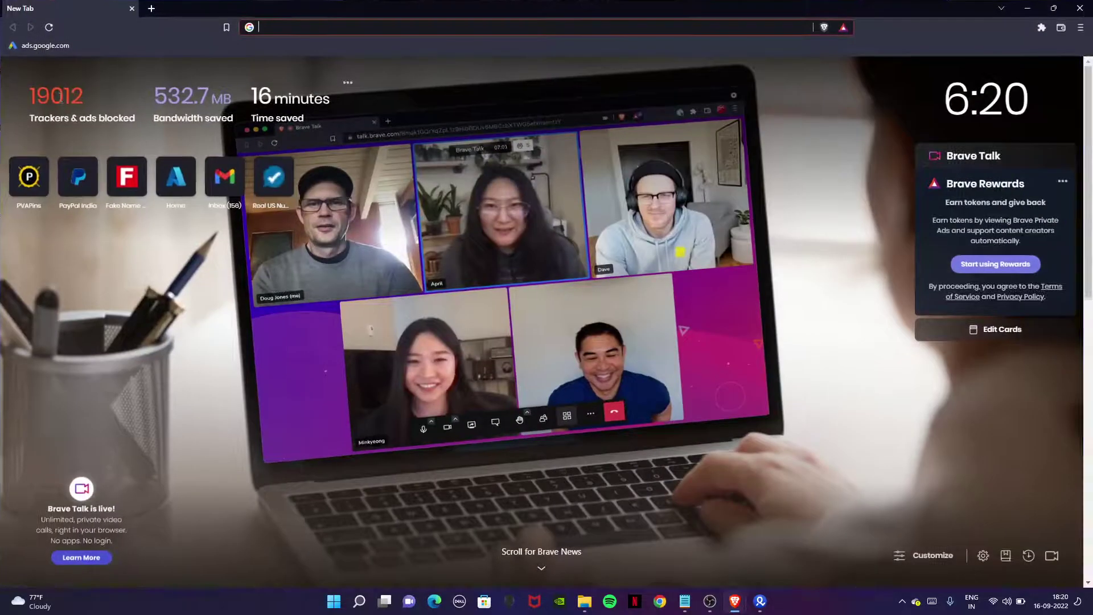
left_click(318, 27)
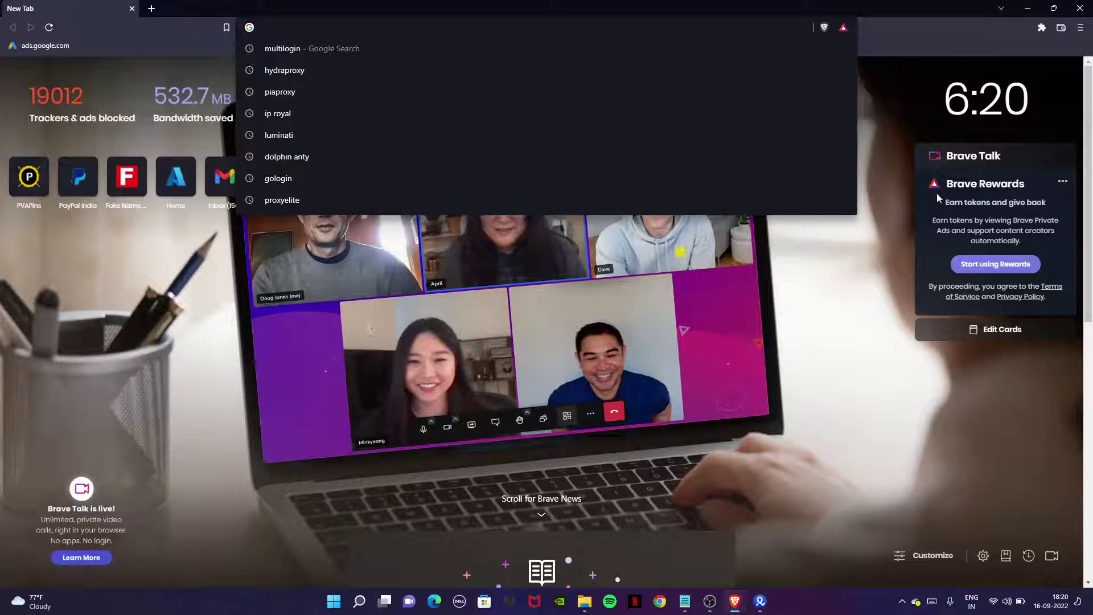
left_click(320, 73)
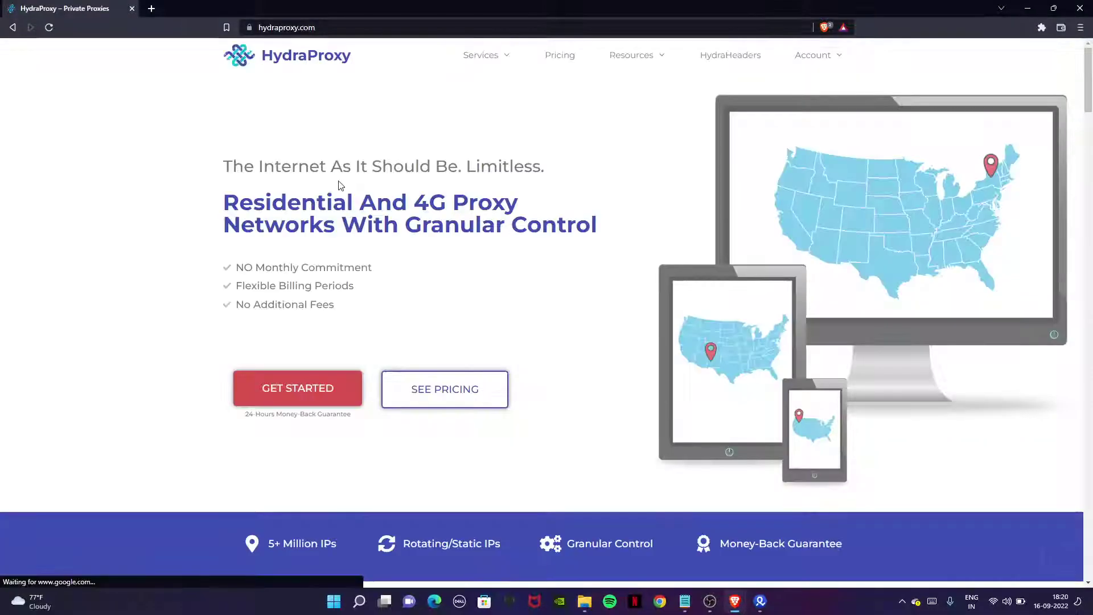
left_click(811, 55)
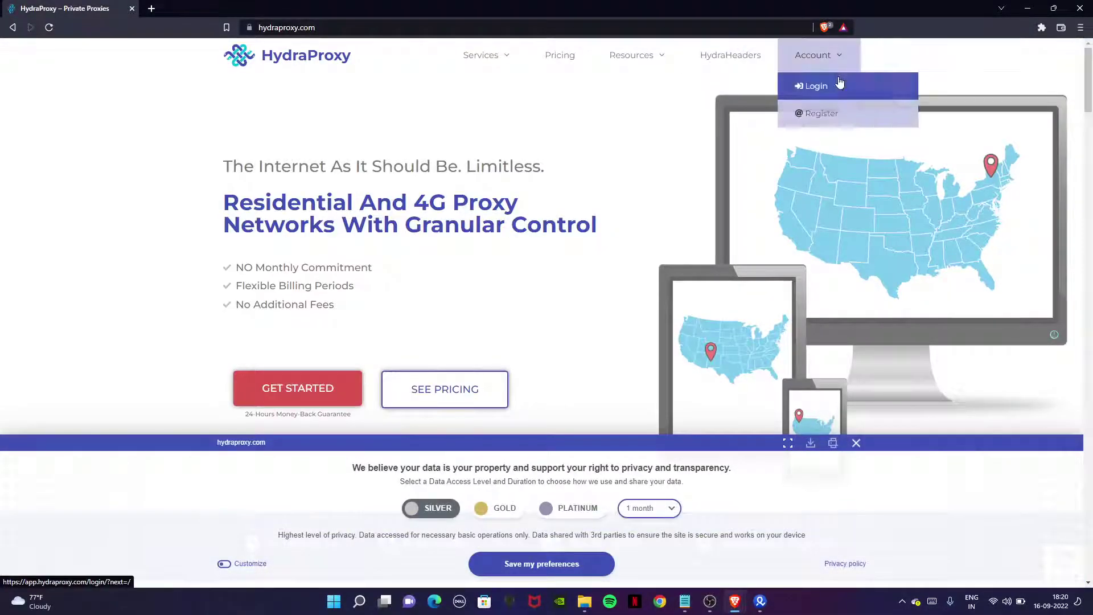
left_click(856, 86)
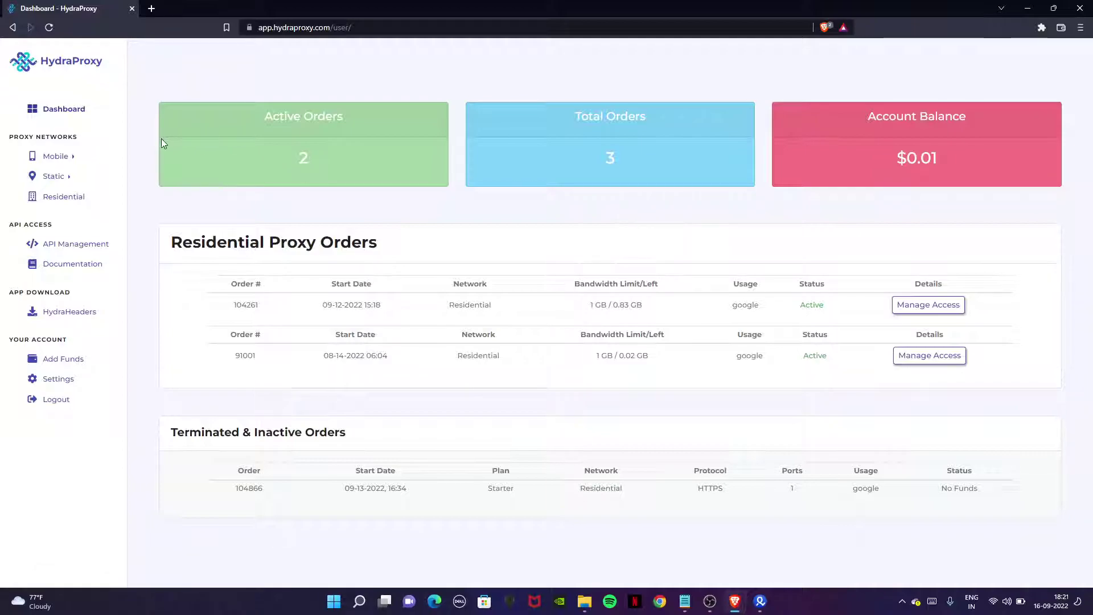
left_click(45, 199)
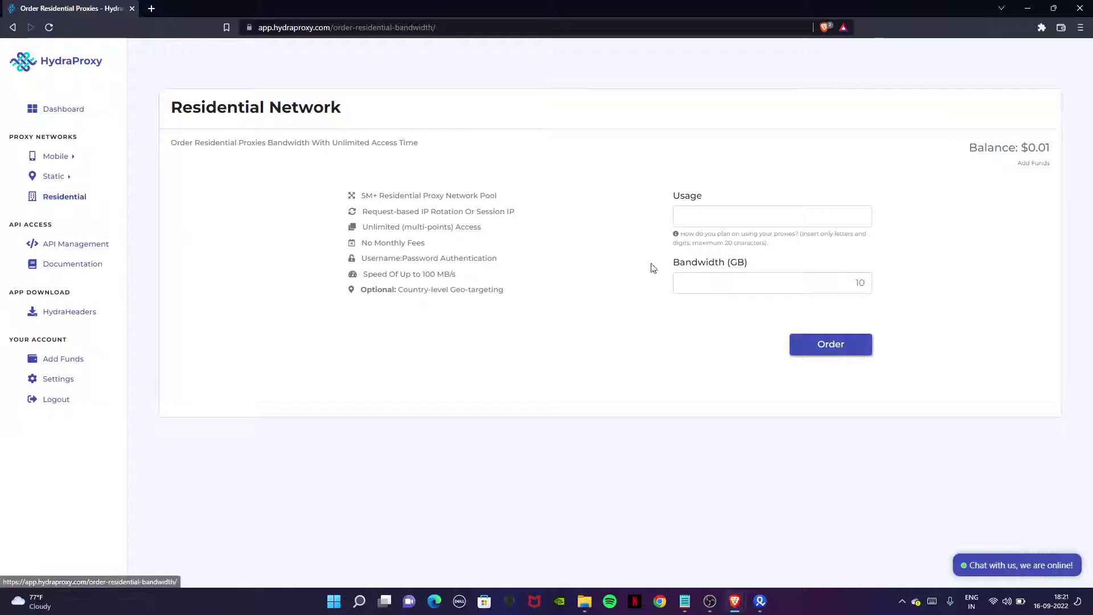
left_click(713, 214)
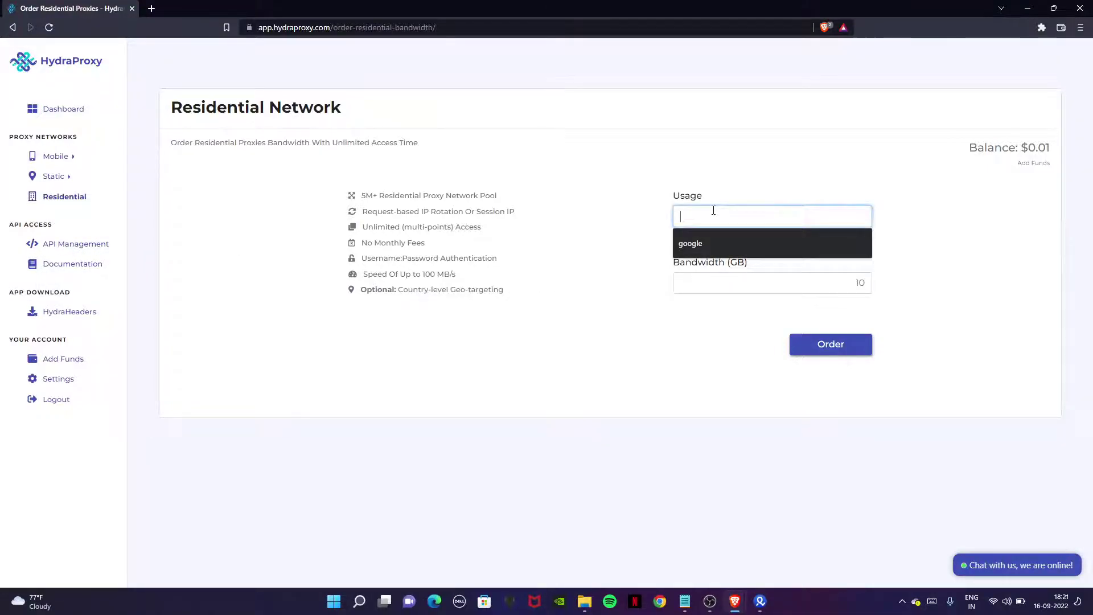
left_click(703, 243)
left_click(792, 282)
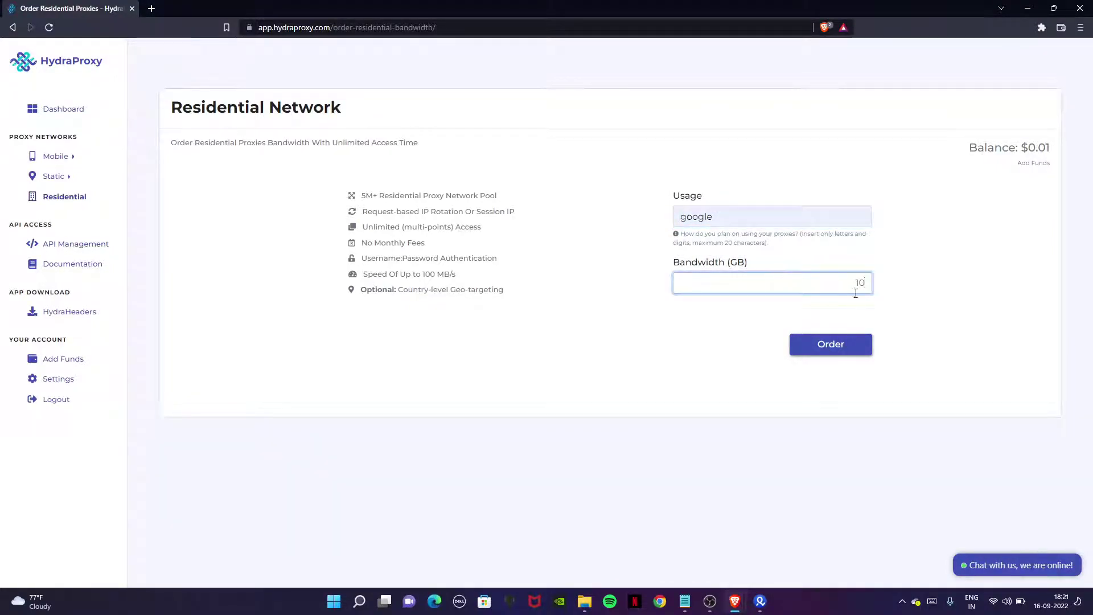
key("BackSpace")
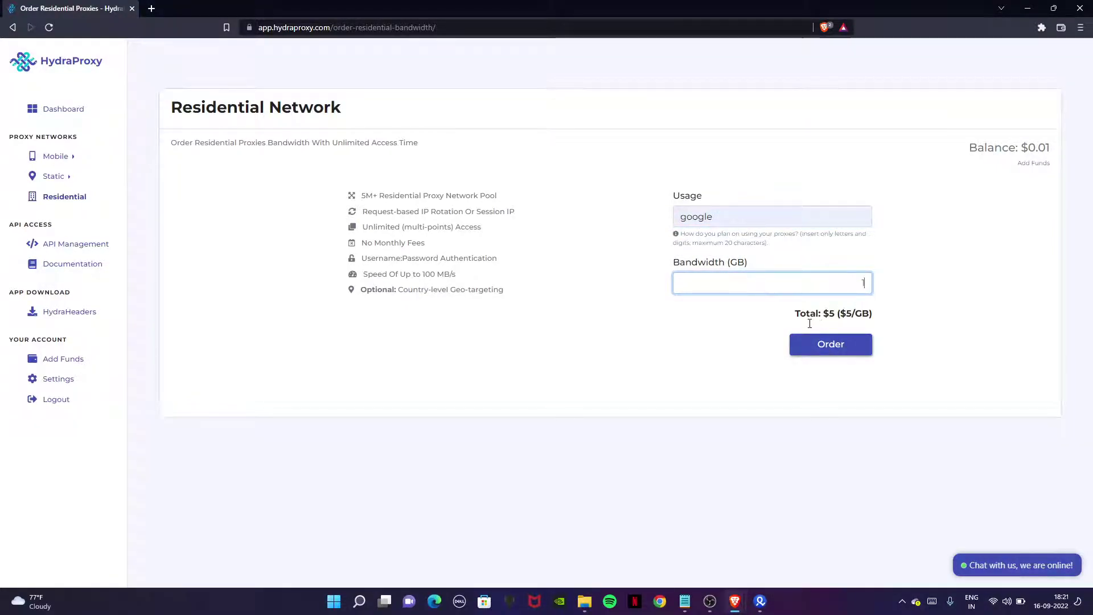
left_click_drag(791, 313, 909, 326)
left_click(553, 342)
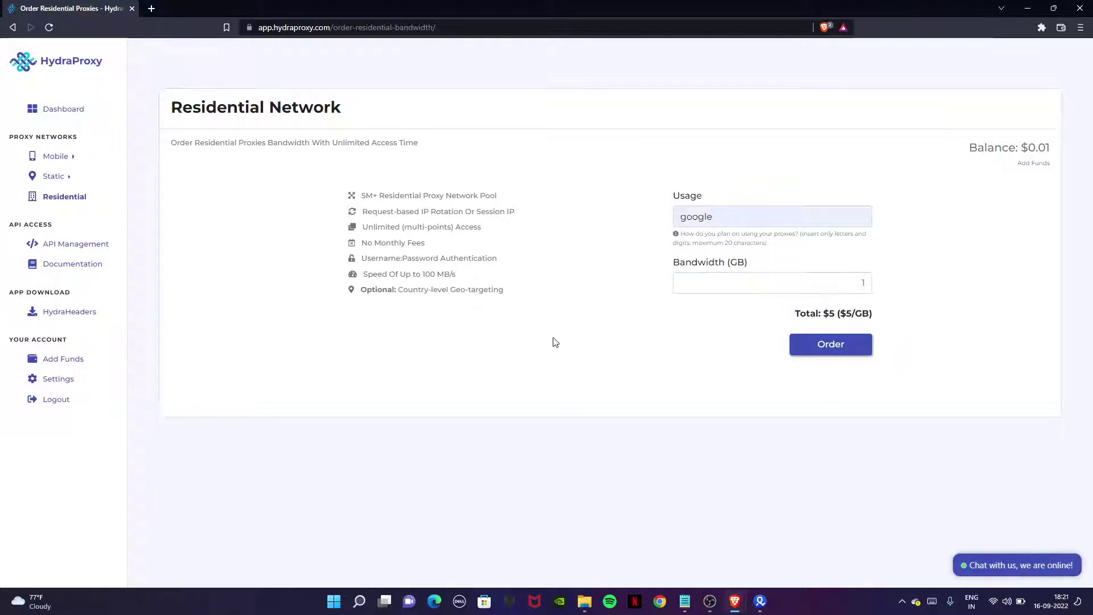
left_click(64, 109)
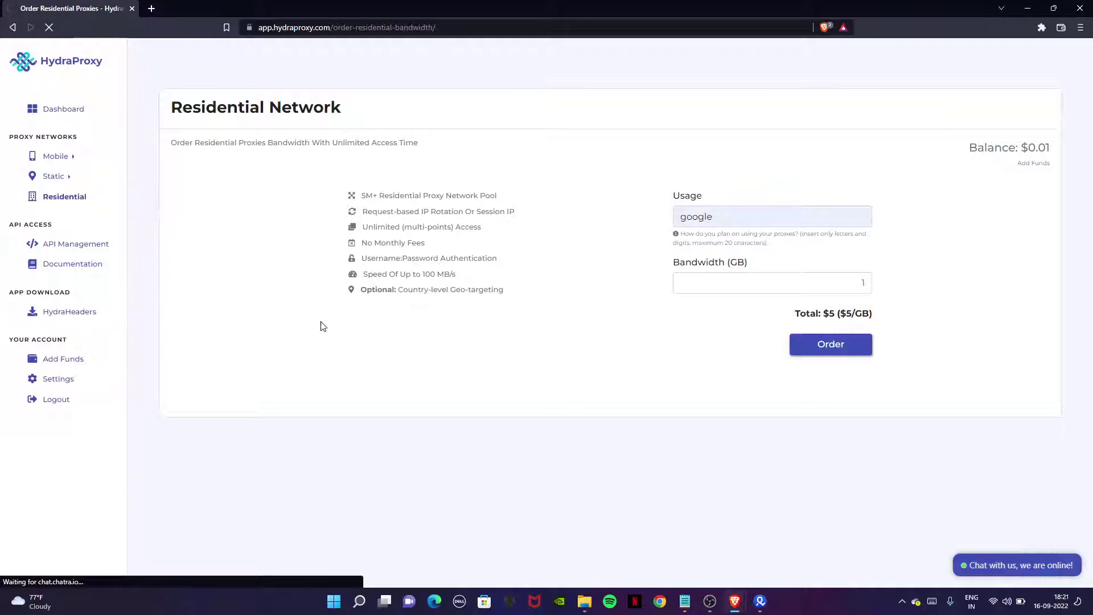
left_click(85, 108)
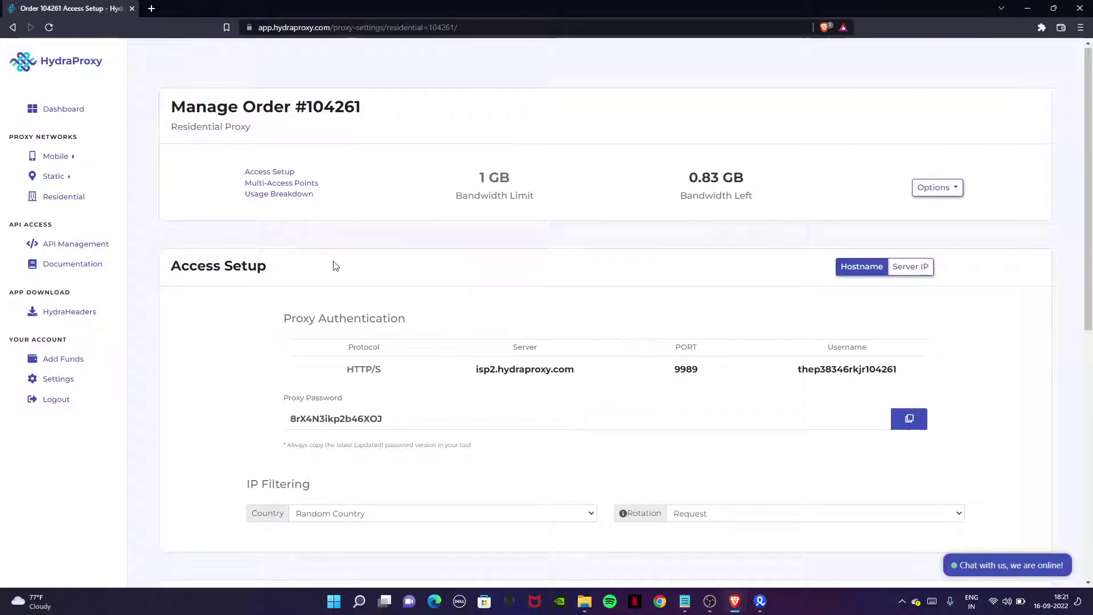
scroll(333, 265, "down", 1)
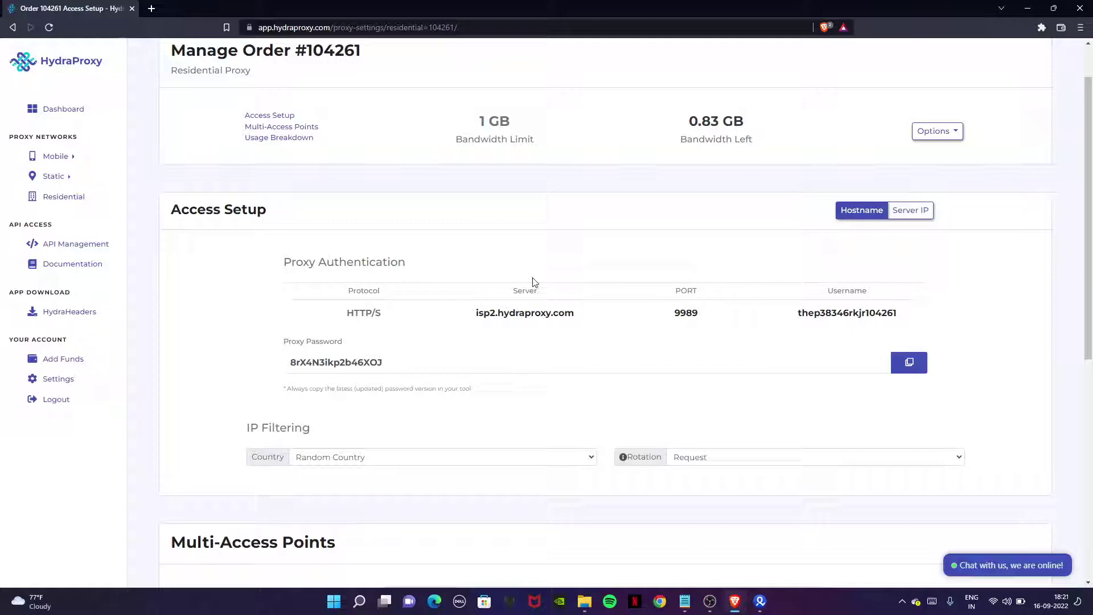
Generate 10 France proxy access points with IP server format and per-request rotation.
left_click(912, 210)
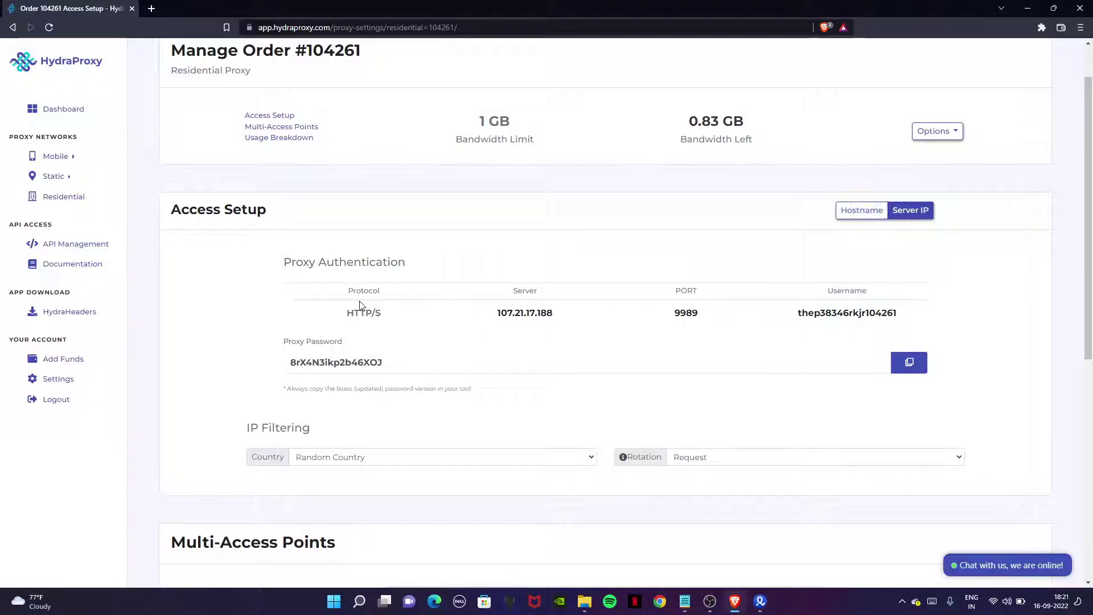
scroll(359, 303, "down", 2)
left_click(347, 287)
type("f")
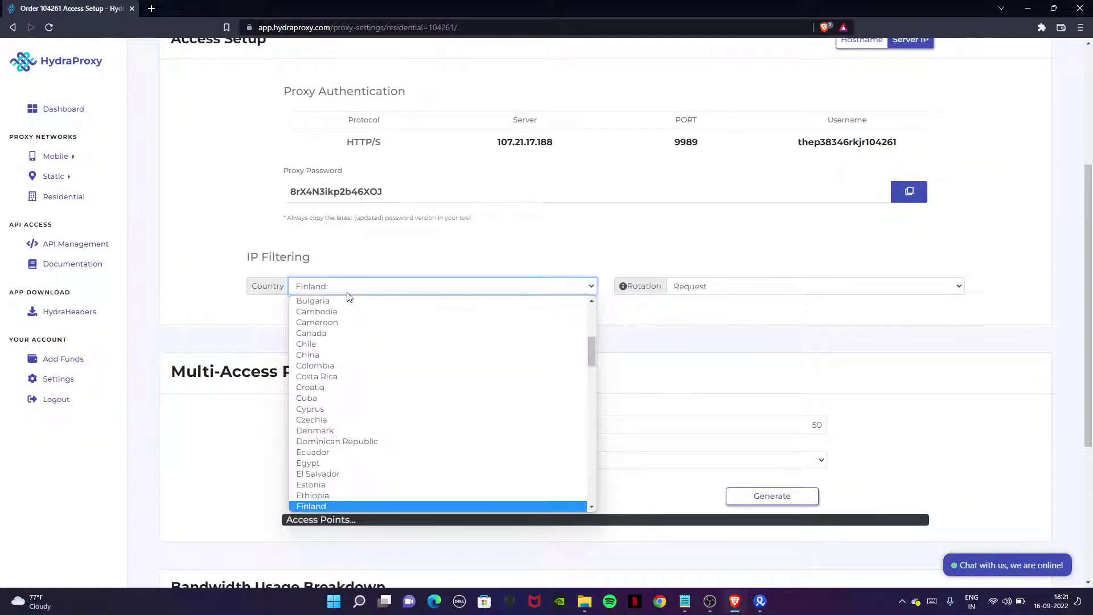
key("Down")
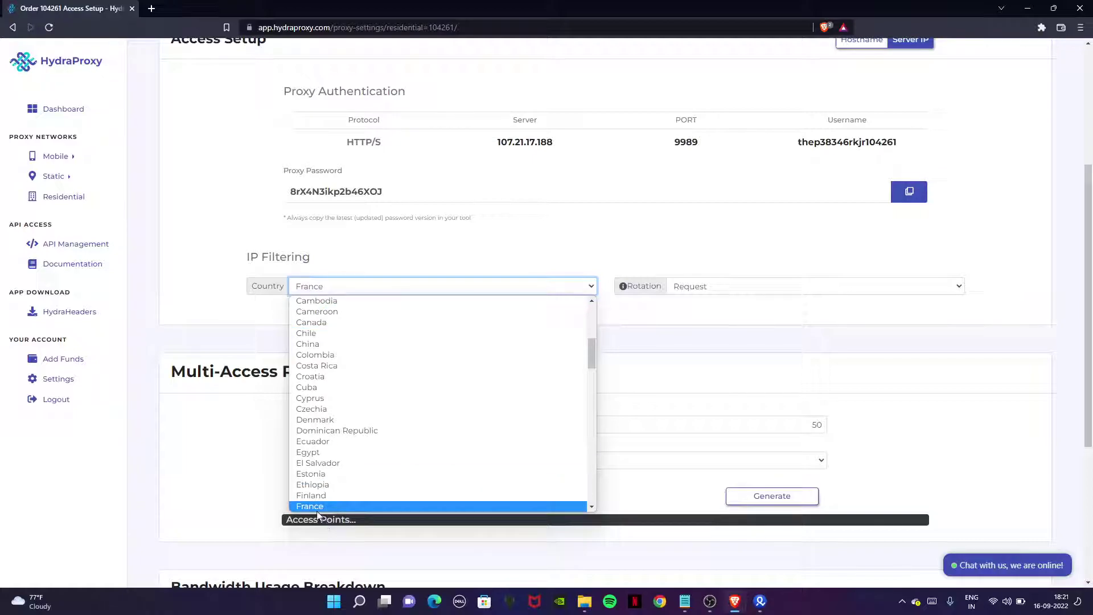
left_click(318, 507)
left_click(780, 287)
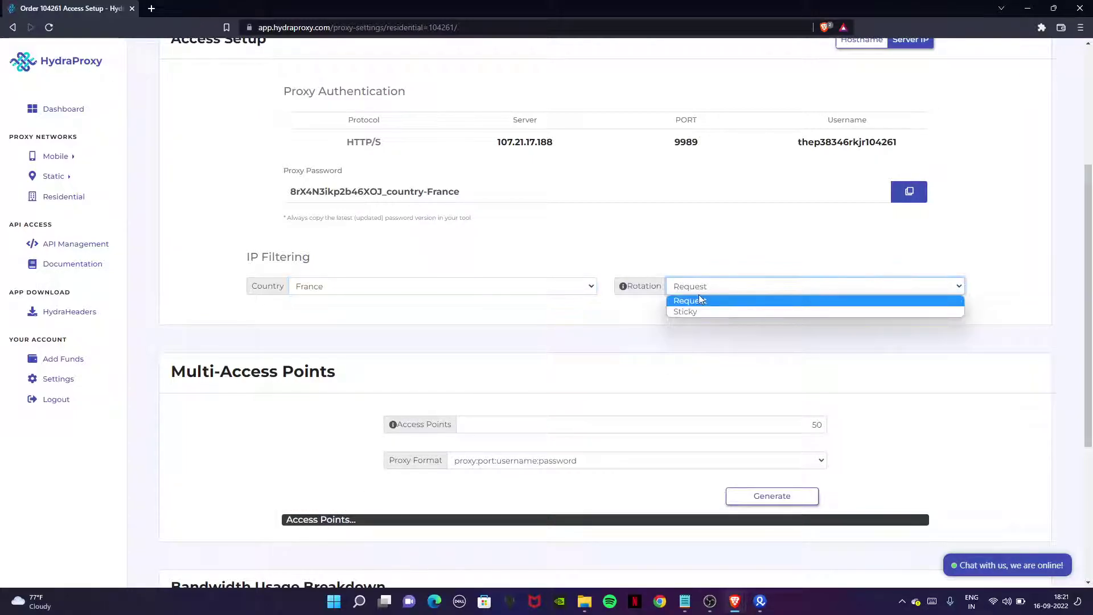
left_click(566, 446)
scroll(578, 402, "down", 1)
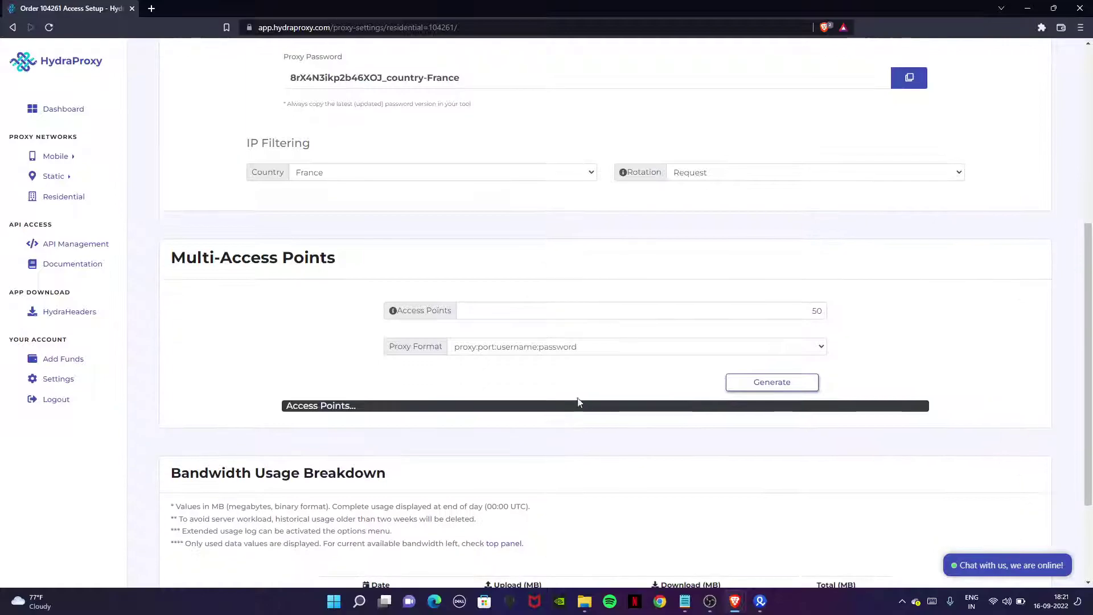
double_click(818, 311)
type("10")
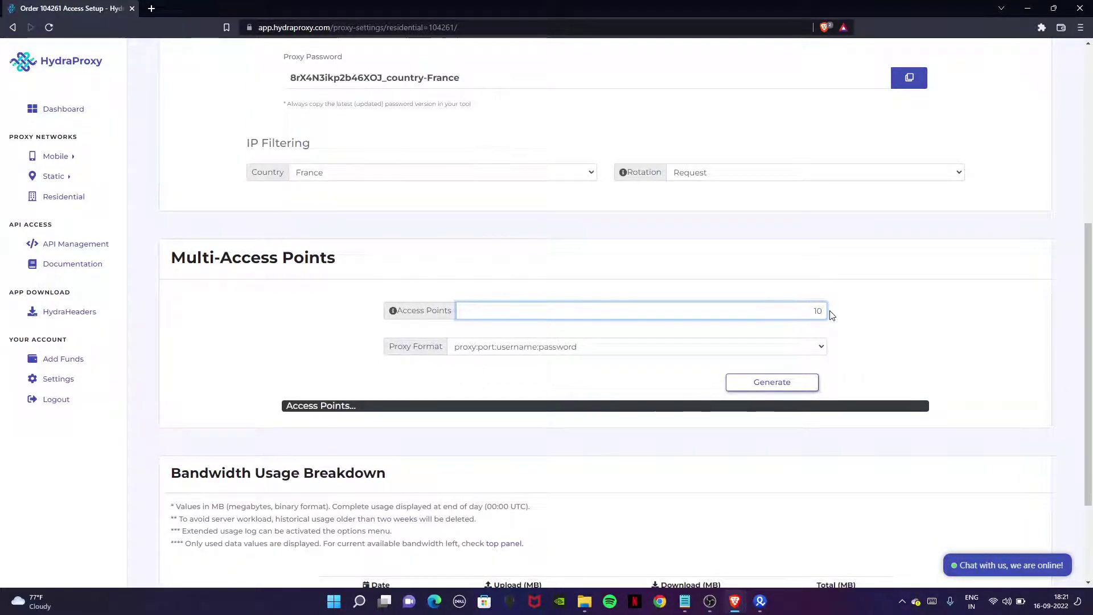
left_click(772, 382)
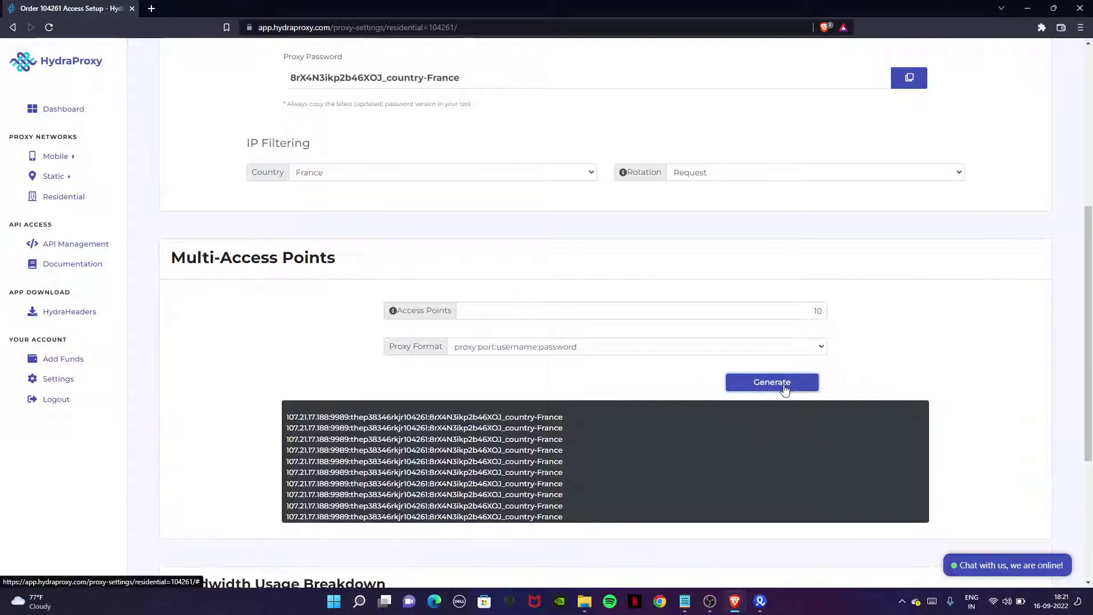
Copy the first proxy line from the Multi-Access Points box.
triple_click(393, 416)
right_click(417, 423)
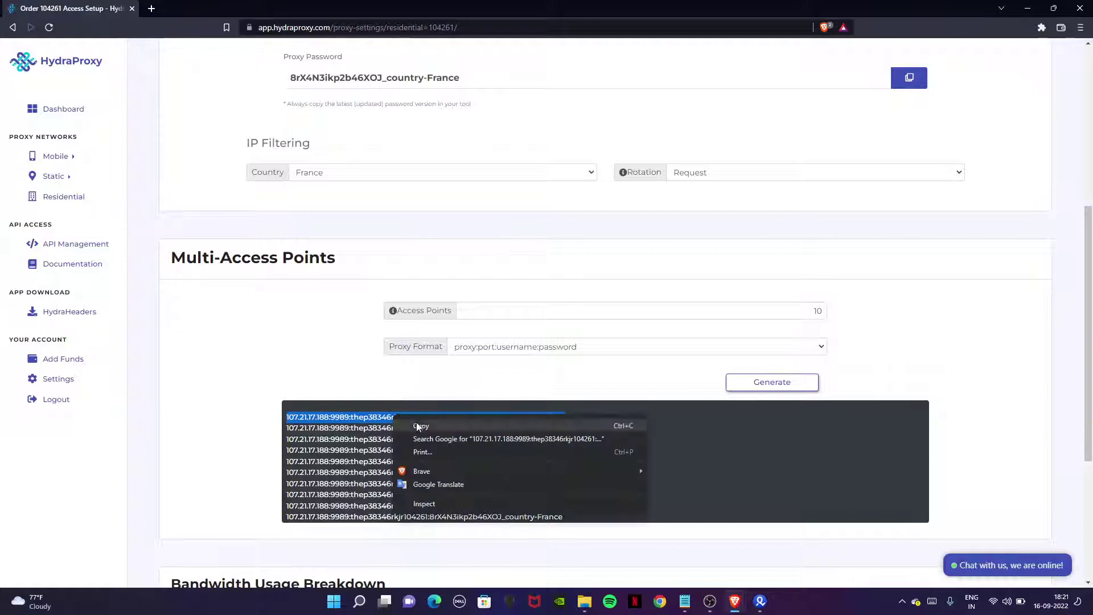
left_click(420, 426)
mouse_move(760, 601)
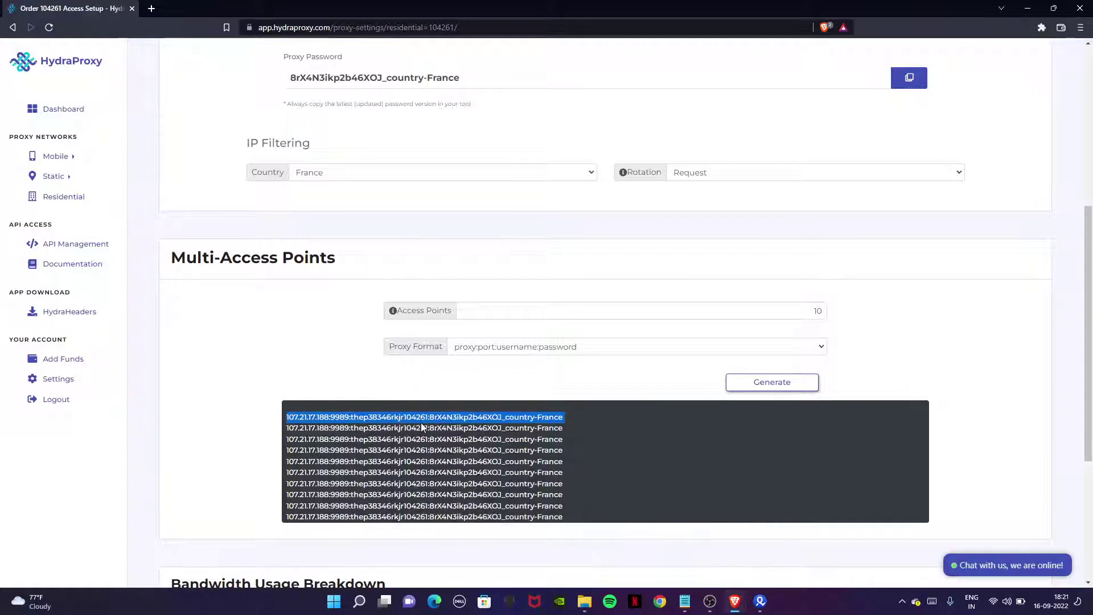
Create a new Multilogin browser profile named 'The professor' and open its proxy settings.
left_click(760, 601)
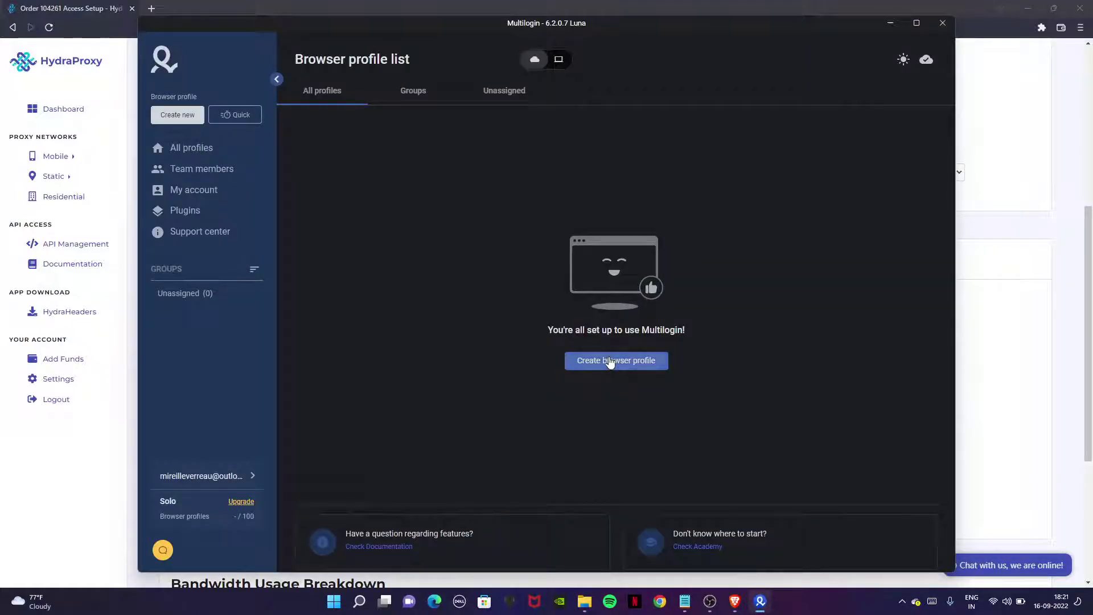
left_click(609, 361)
left_click(322, 91)
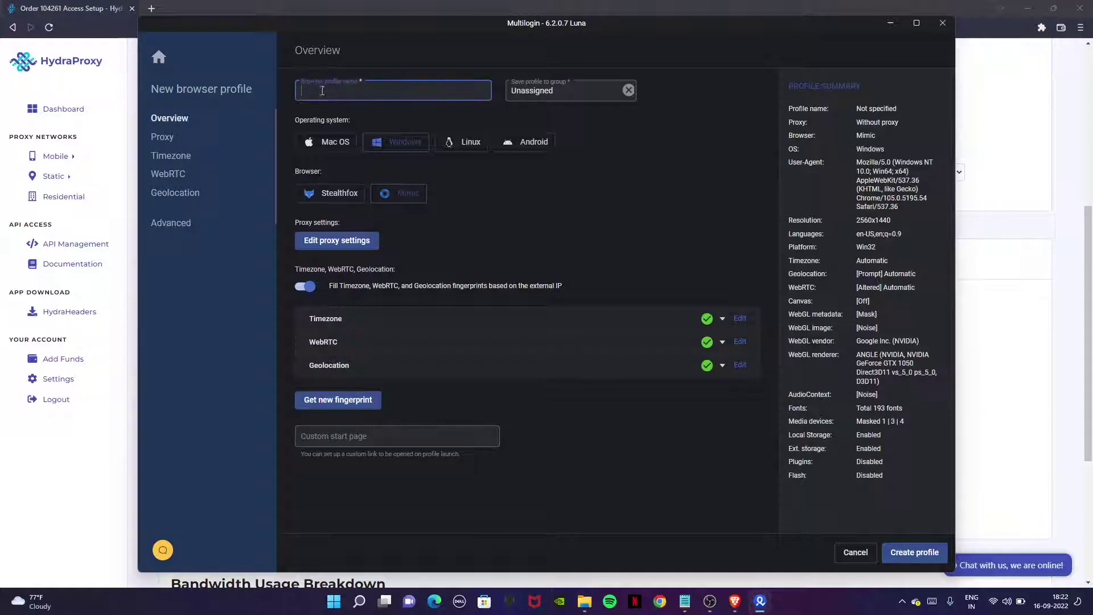
type("The pro")
type("fessor")
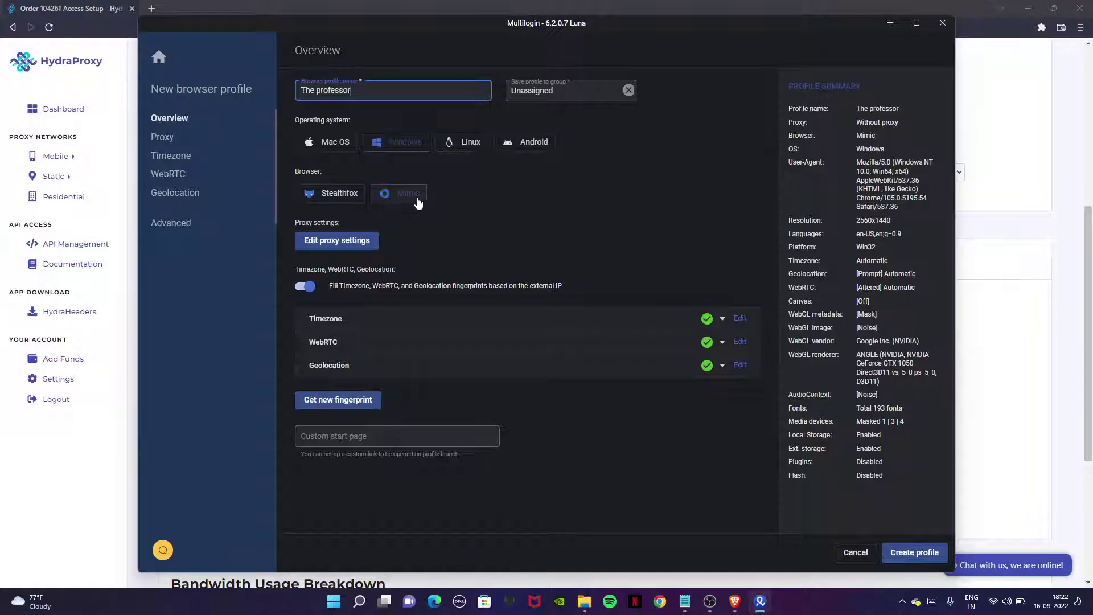
left_click(312, 249)
Choose HTTP, paste the 107.21.17.188:9989 proxy string with login, and check it passes for France.
left_click(333, 129)
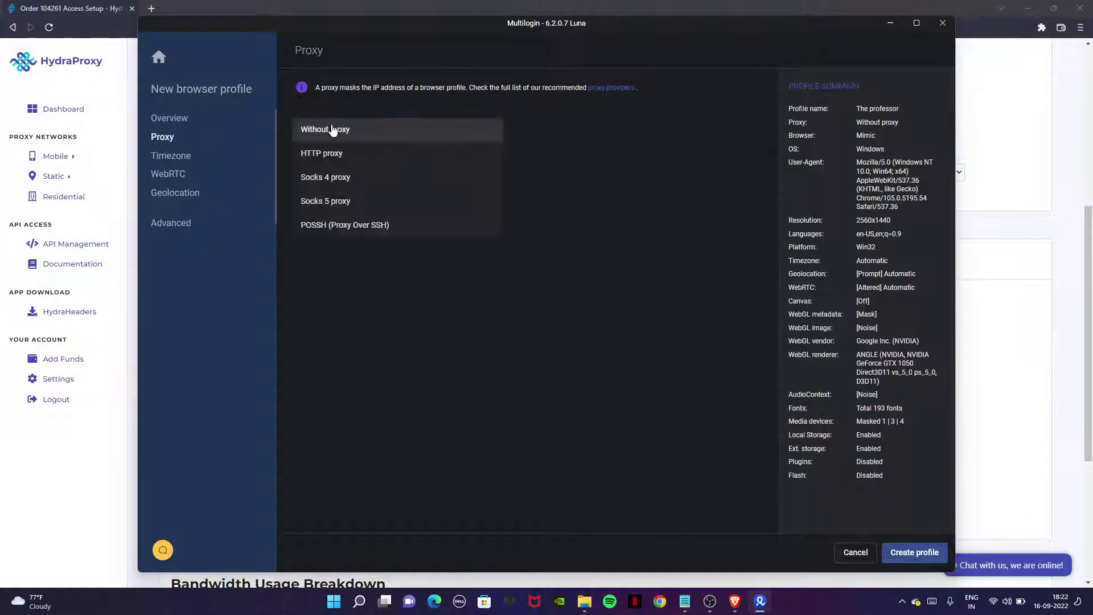
left_click(333, 159)
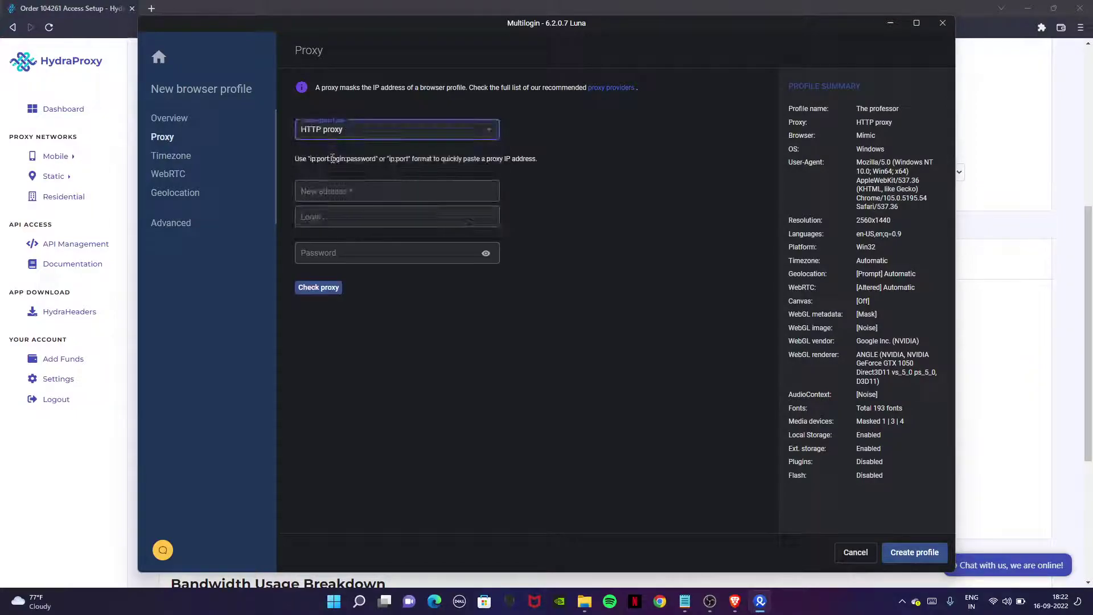
left_click(336, 191)
left_click(337, 192)
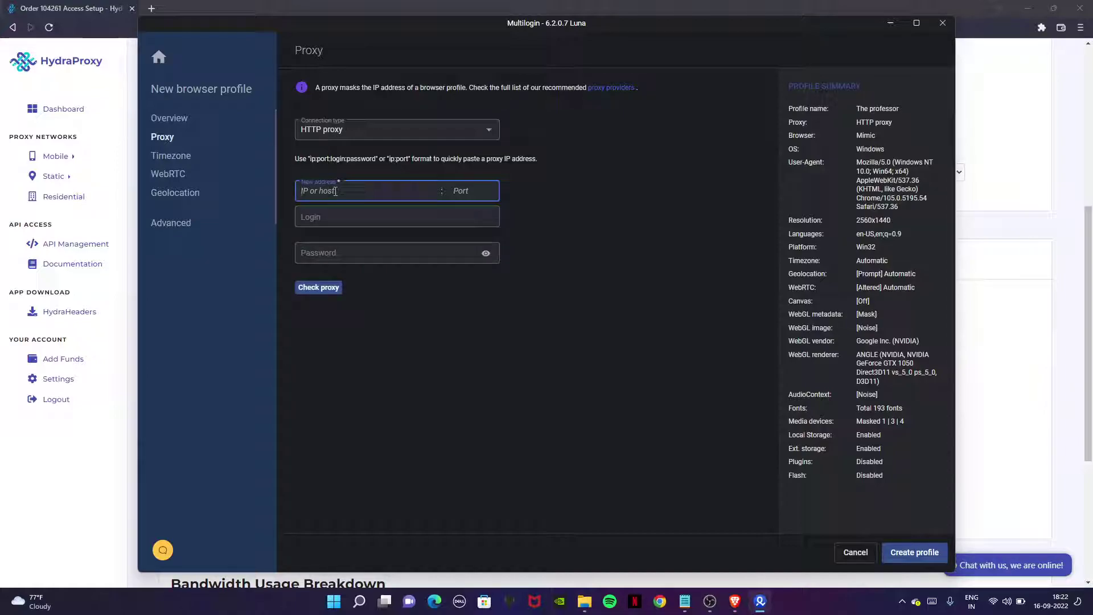
key("ctrl+v")
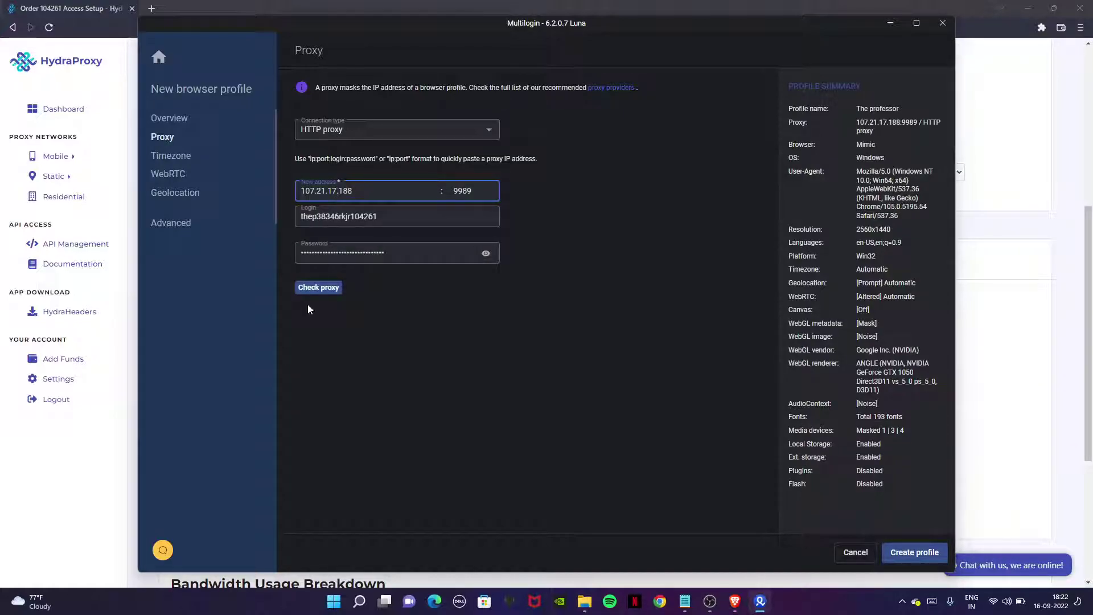
left_click(318, 287)
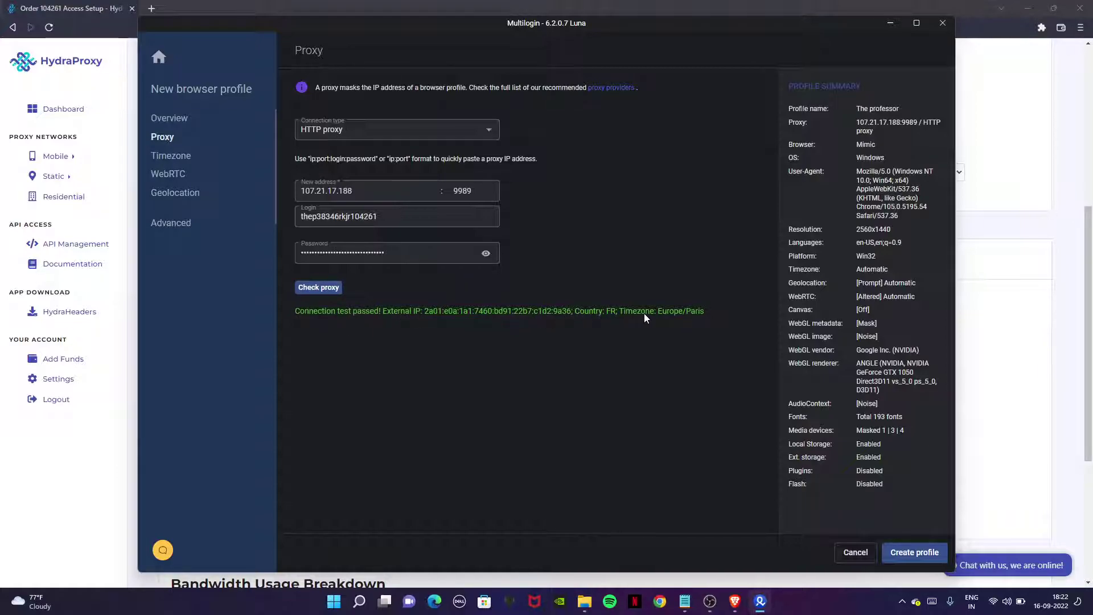
Review the IP-based Timezone, WebRTC and Geolocation settings, then open Advanced > Navigator.
left_click(171, 156)
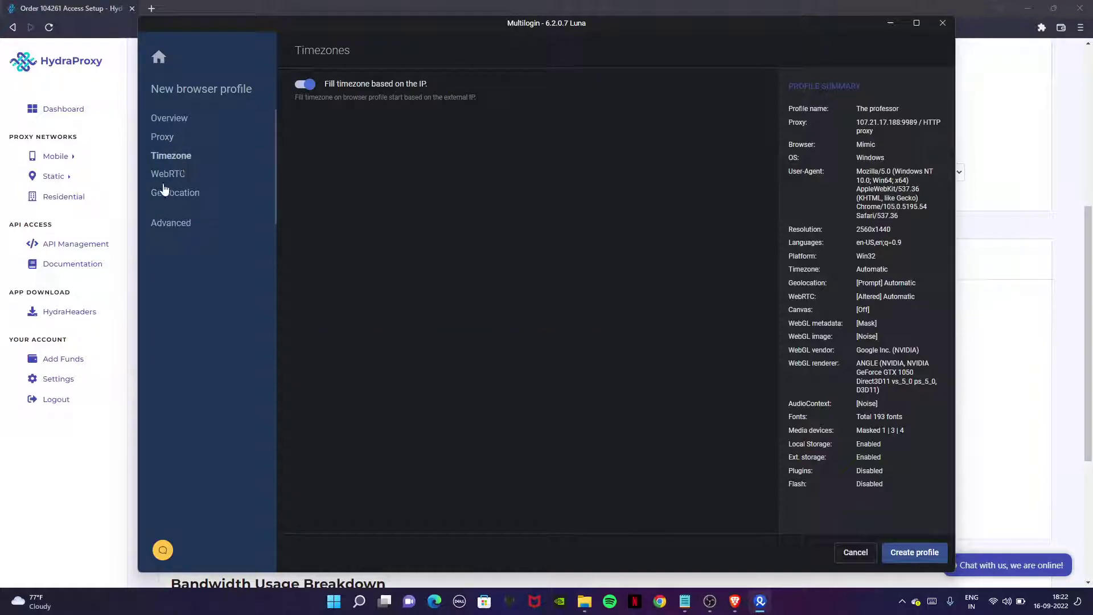
left_click(168, 175)
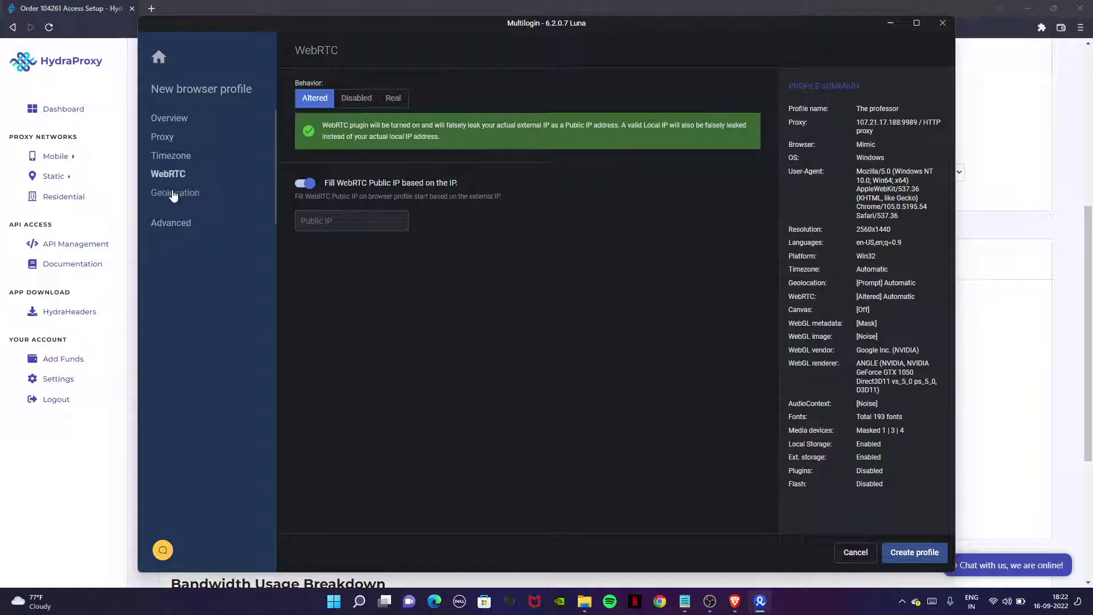
left_click(175, 192)
left_click(168, 222)
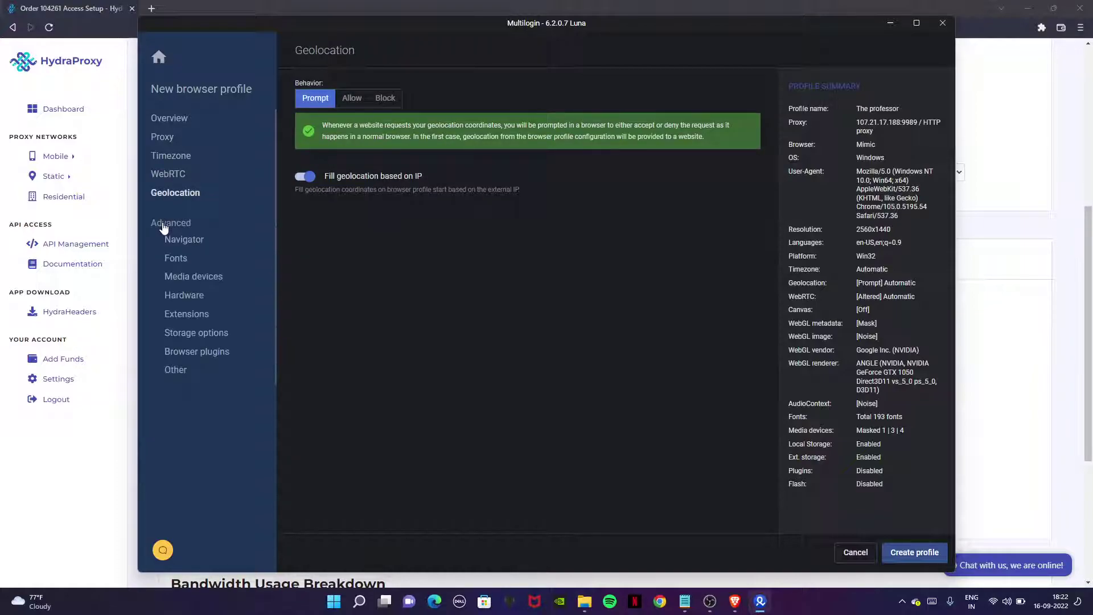
left_click(184, 241)
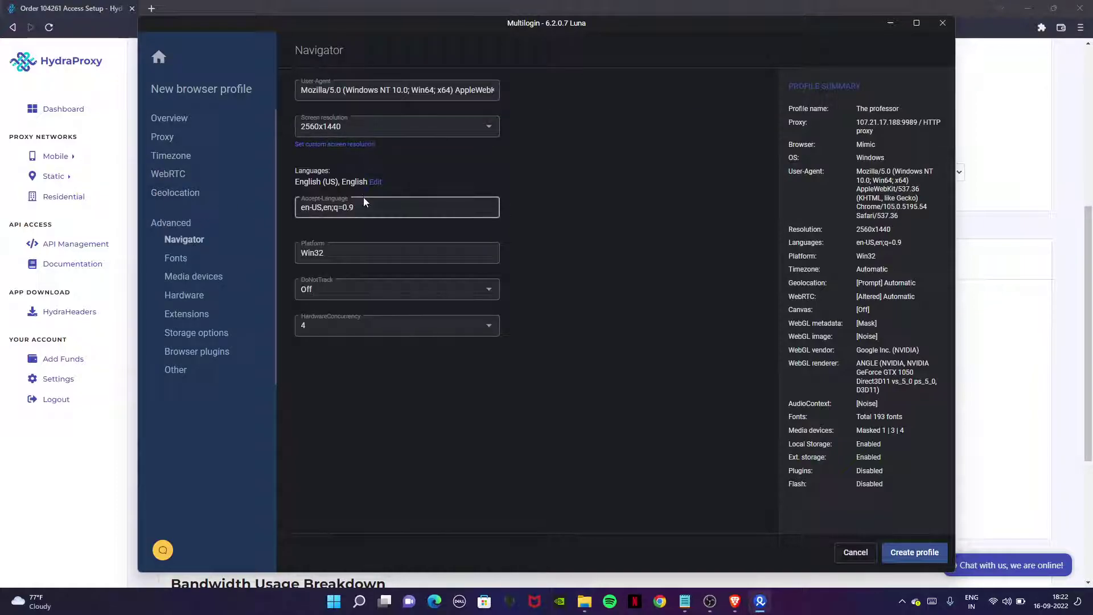
Replace both English languages with French (fr) and French (France) and save.
left_click(377, 181)
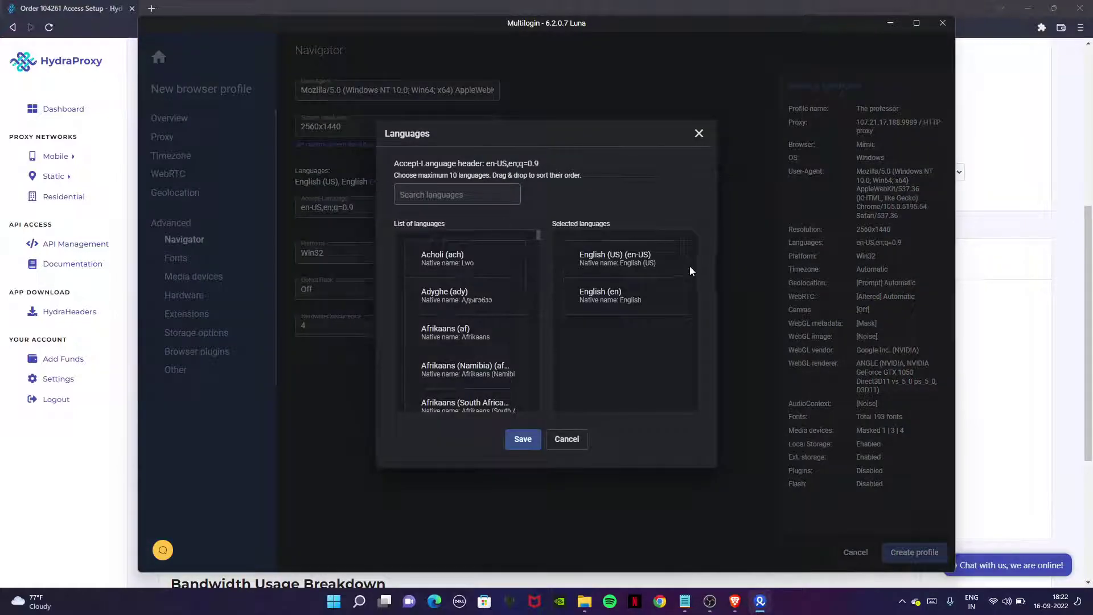
left_click_drag(689, 266, 412, 285)
left_click_drag(598, 256, 440, 294)
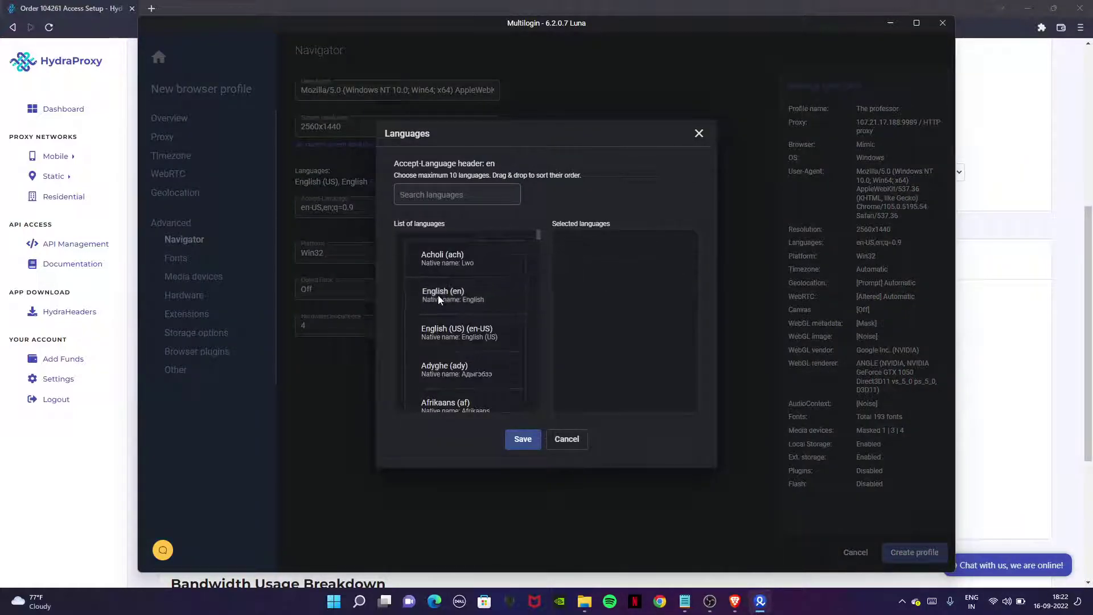
left_click(465, 196)
type("c")
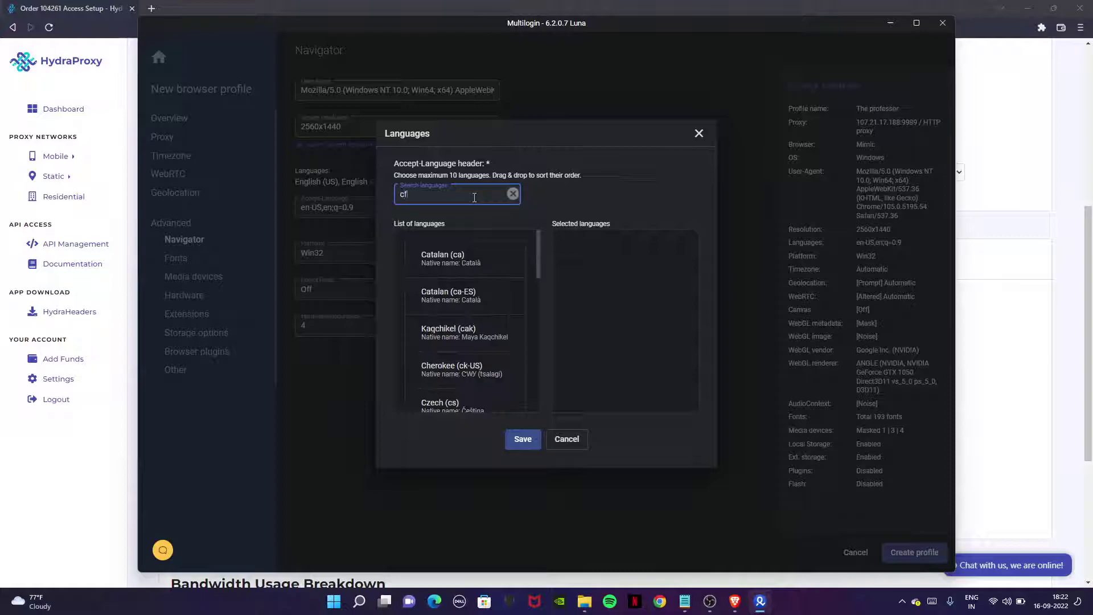
key("BackSpace")
type("r")
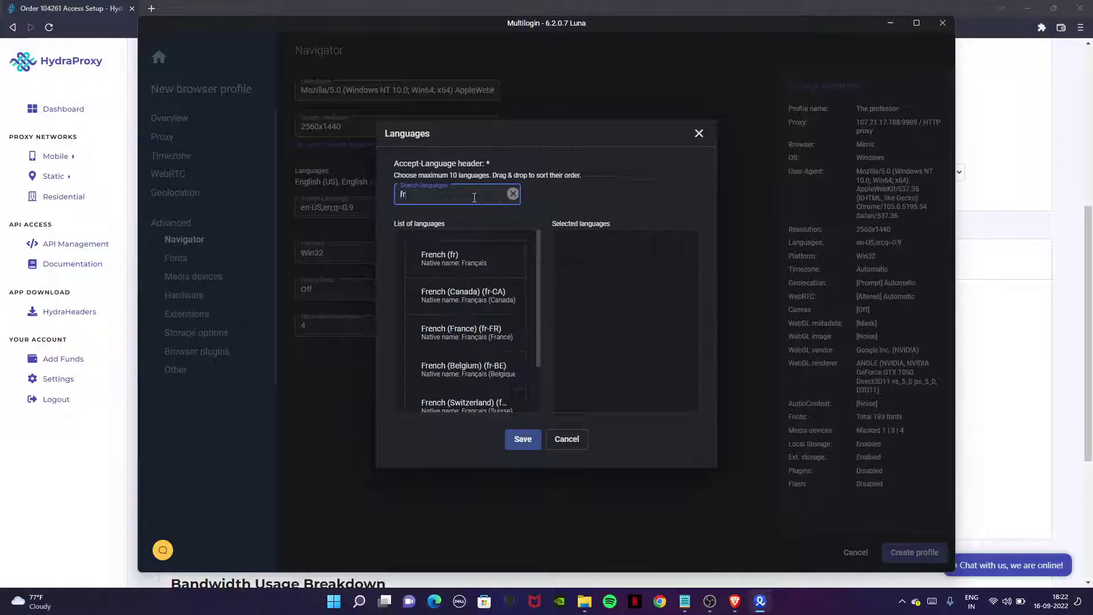
left_click(462, 258)
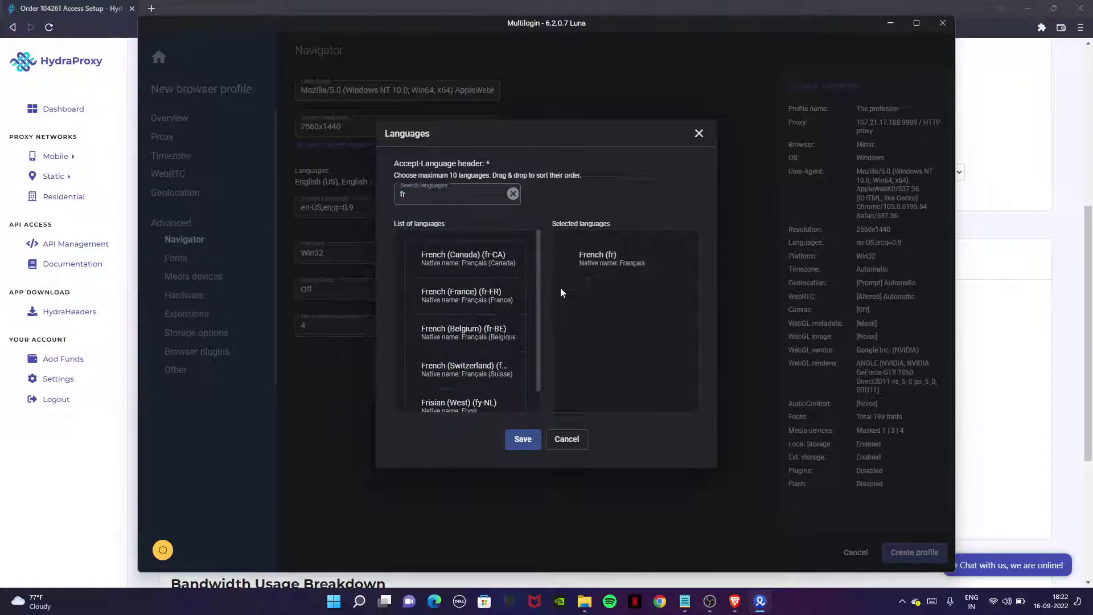
left_click(479, 295)
left_click(523, 439)
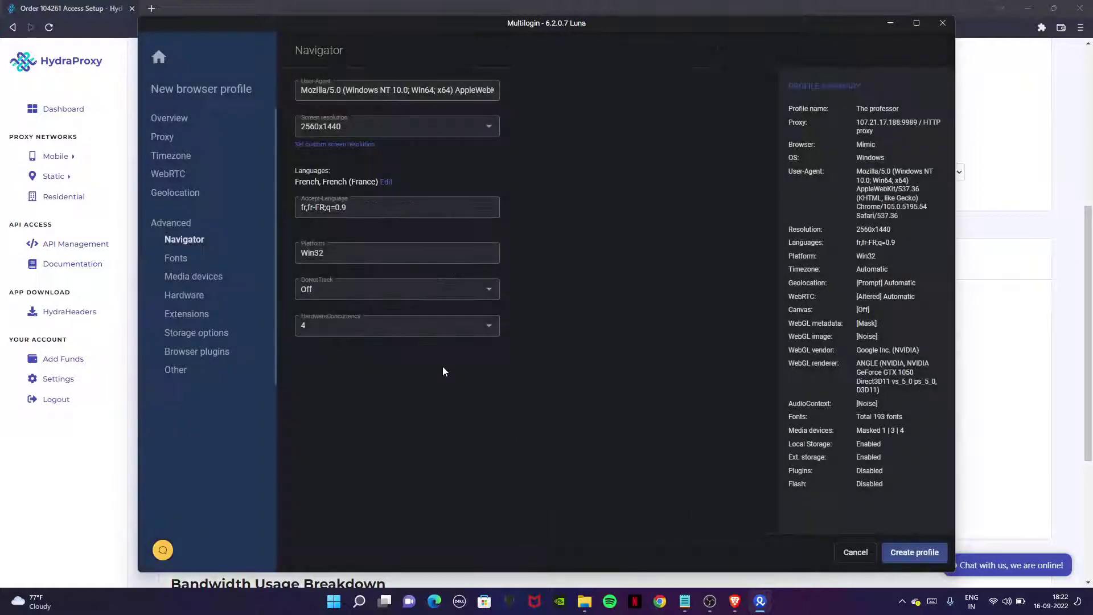
Set Do Not Track to On.
left_click(328, 289)
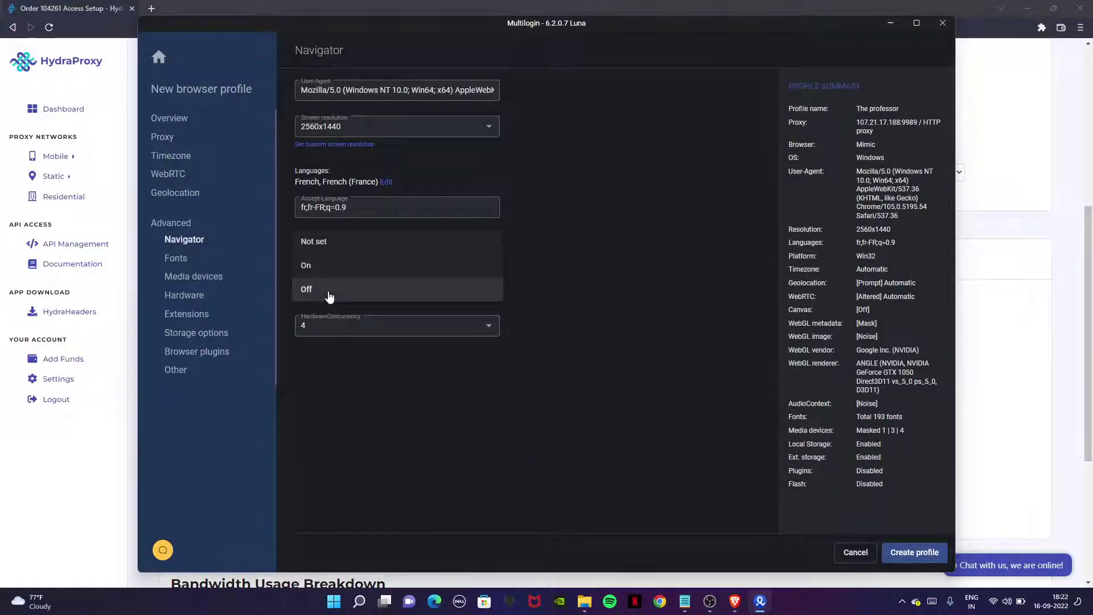
left_click(307, 266)
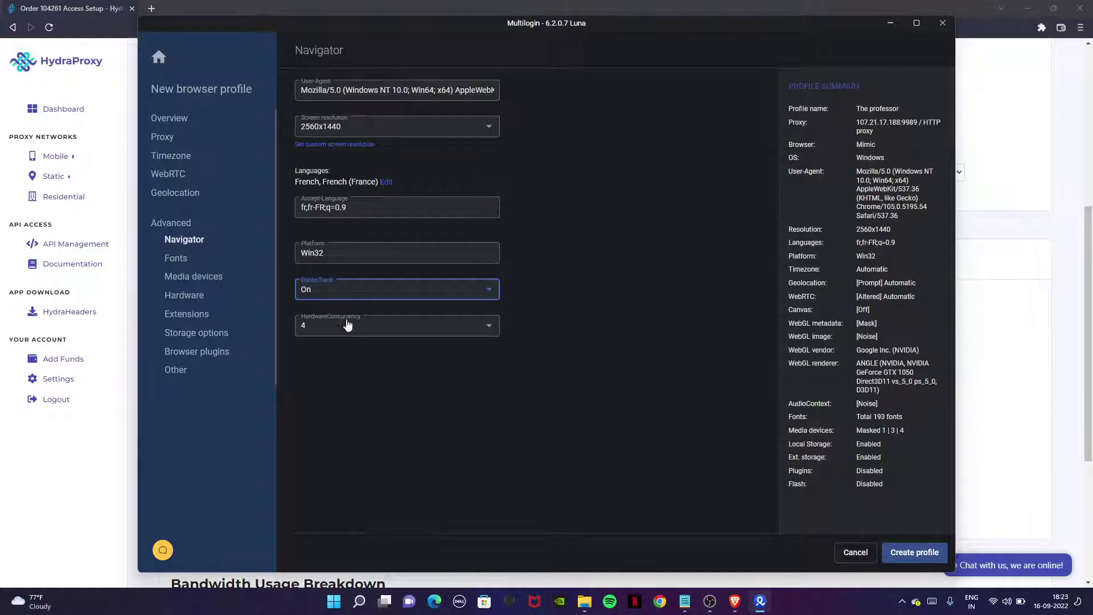
left_click(175, 258)
Set Canvas to Noise under Hardware, then create 'The professor' from the Overview.
left_click(186, 278)
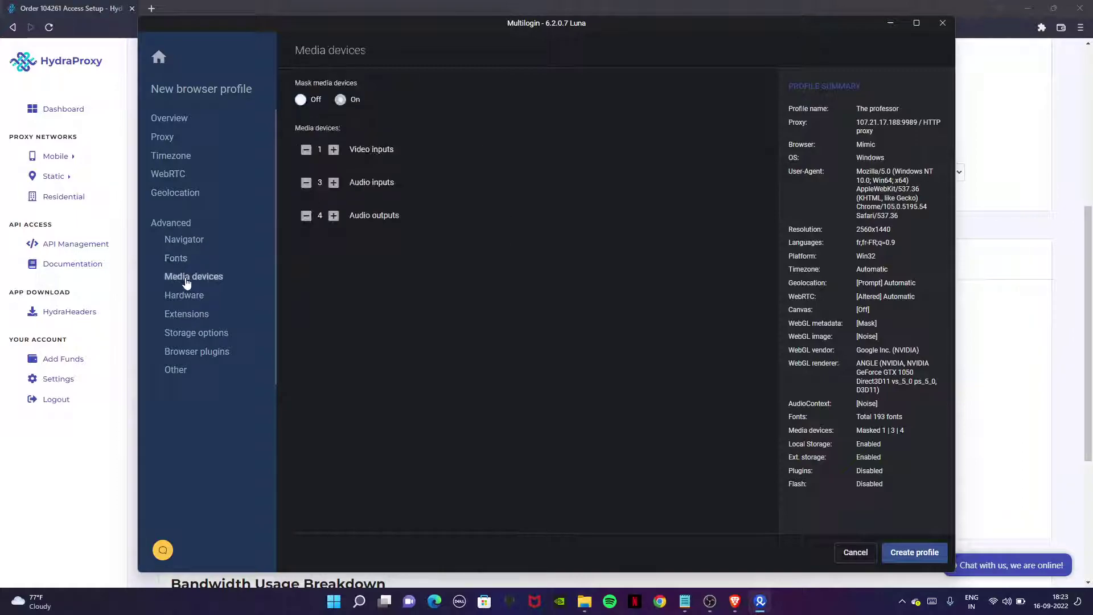
left_click(184, 295)
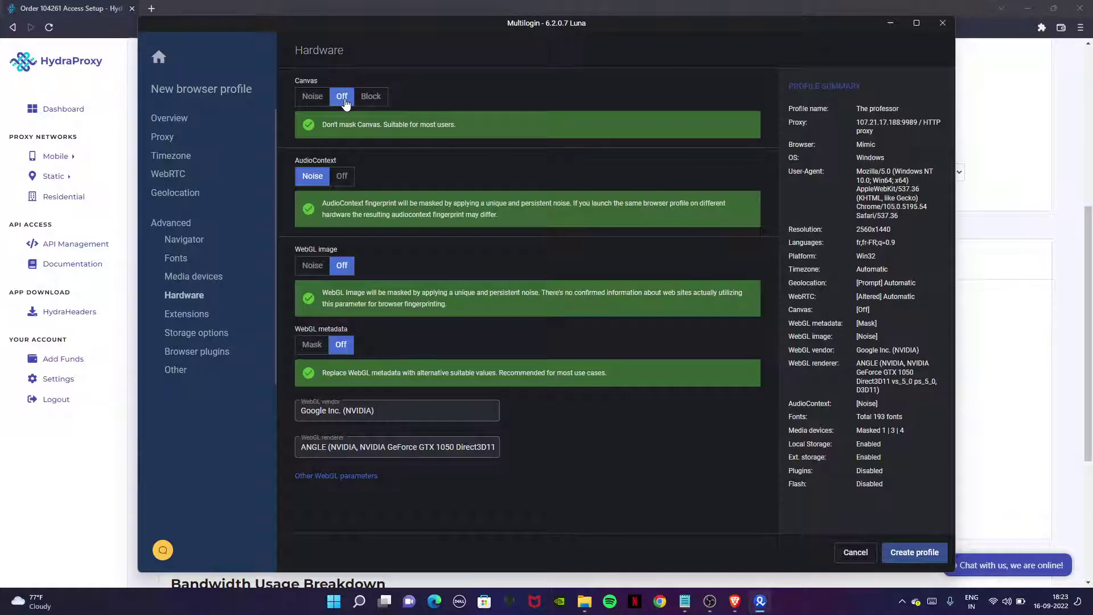
left_click(312, 96)
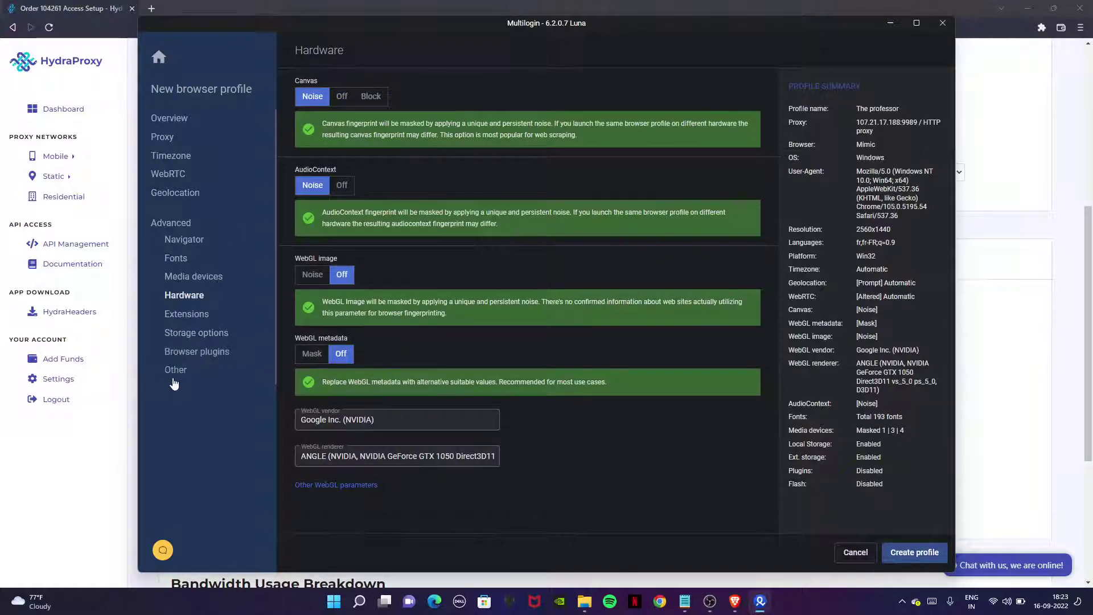
left_click(170, 118)
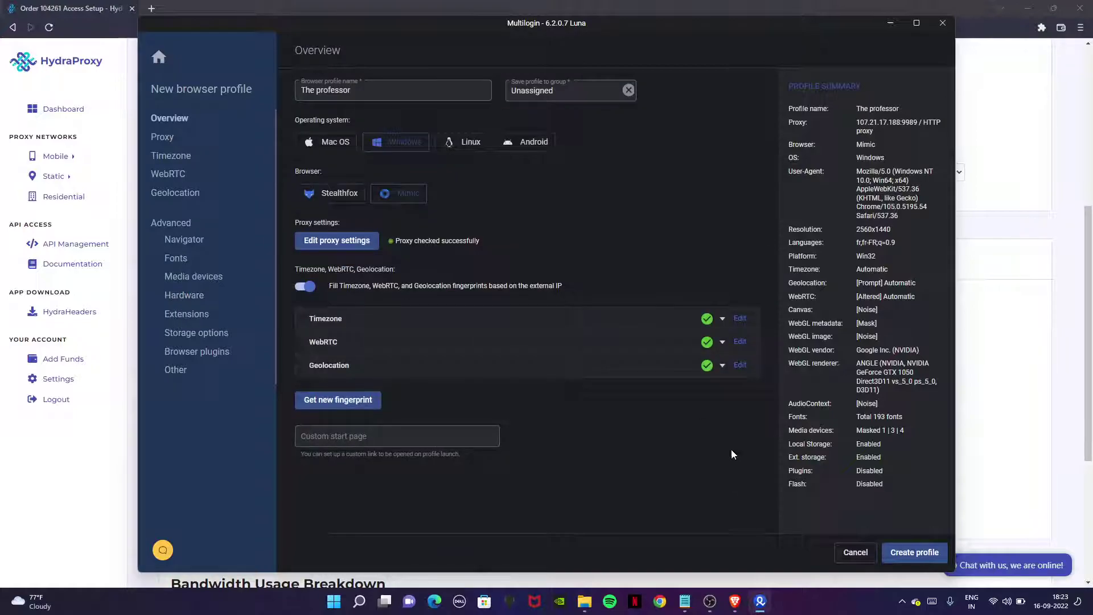
left_click(914, 553)
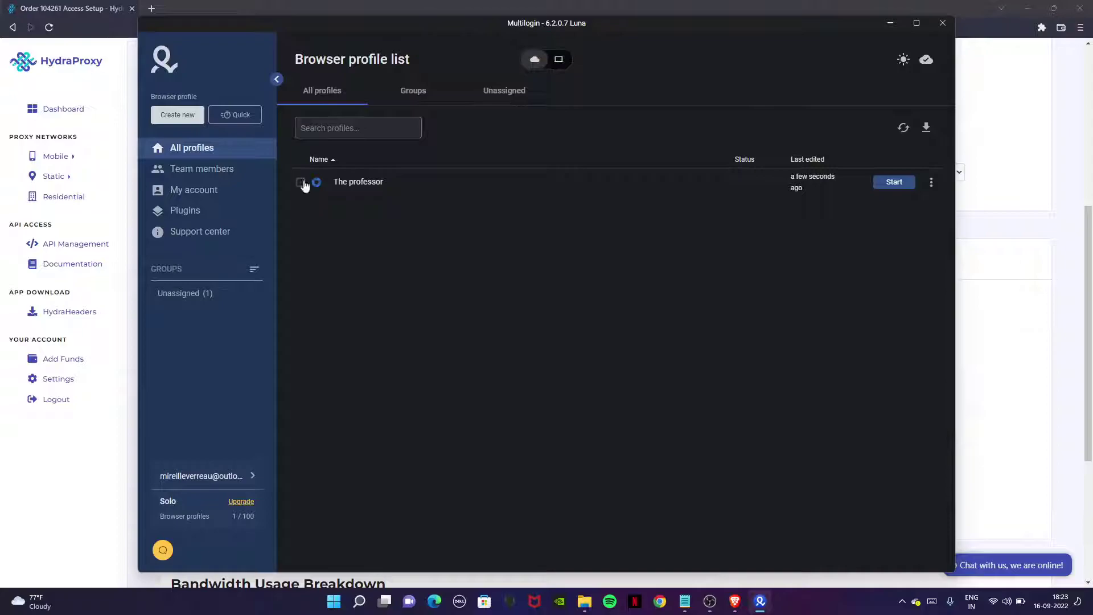
Launch The professor profile and highlight its IP and FRANCE - EUROPE label on What Is My IP.
left_click(895, 182)
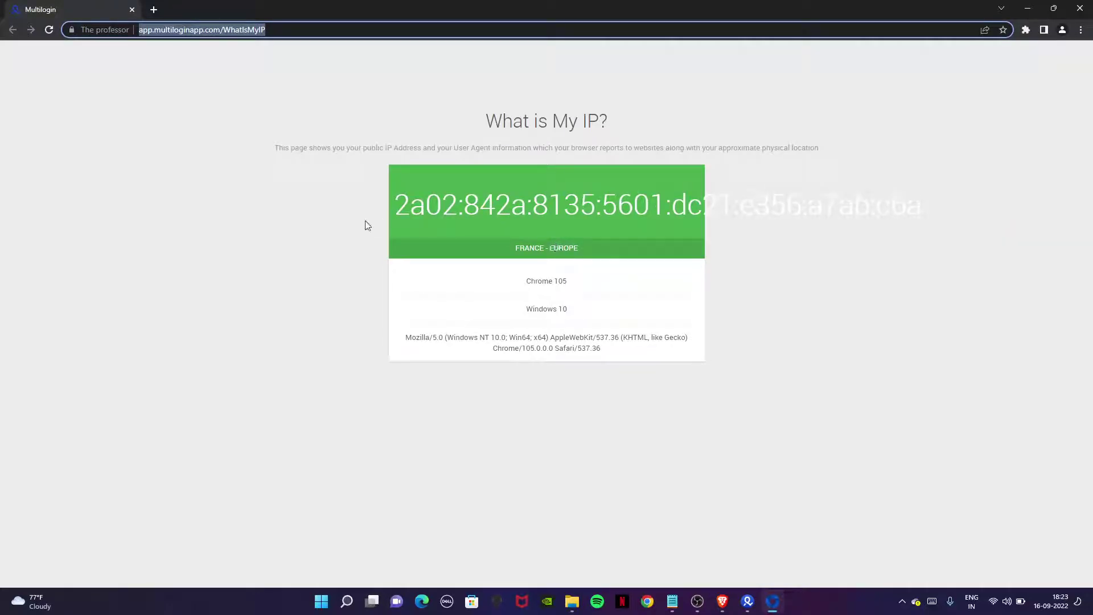
left_click_drag(394, 215, 983, 231)
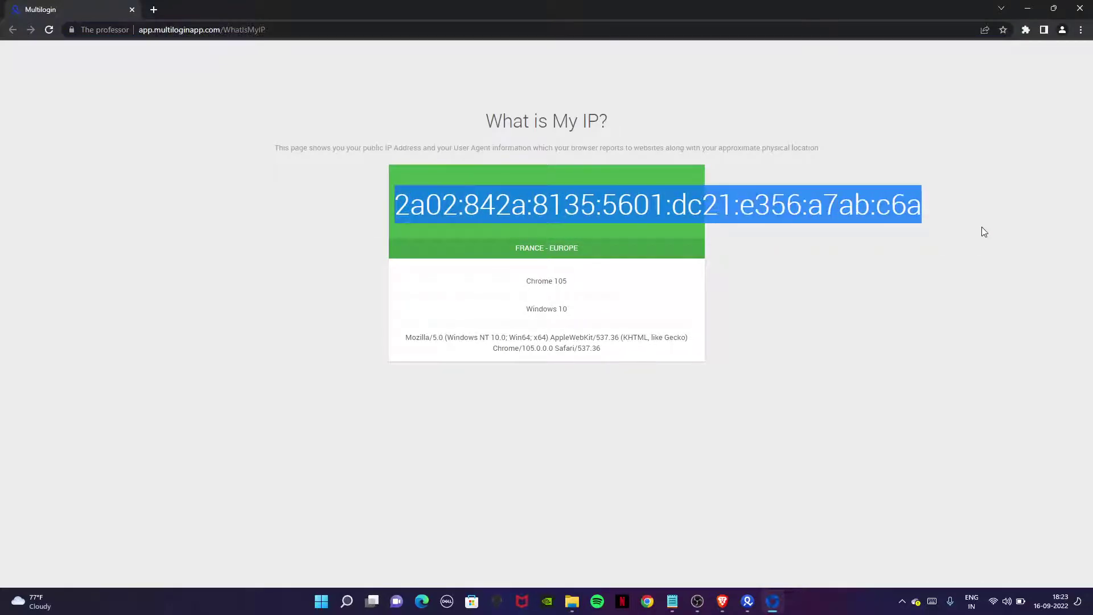
left_click_drag(515, 247, 587, 253)
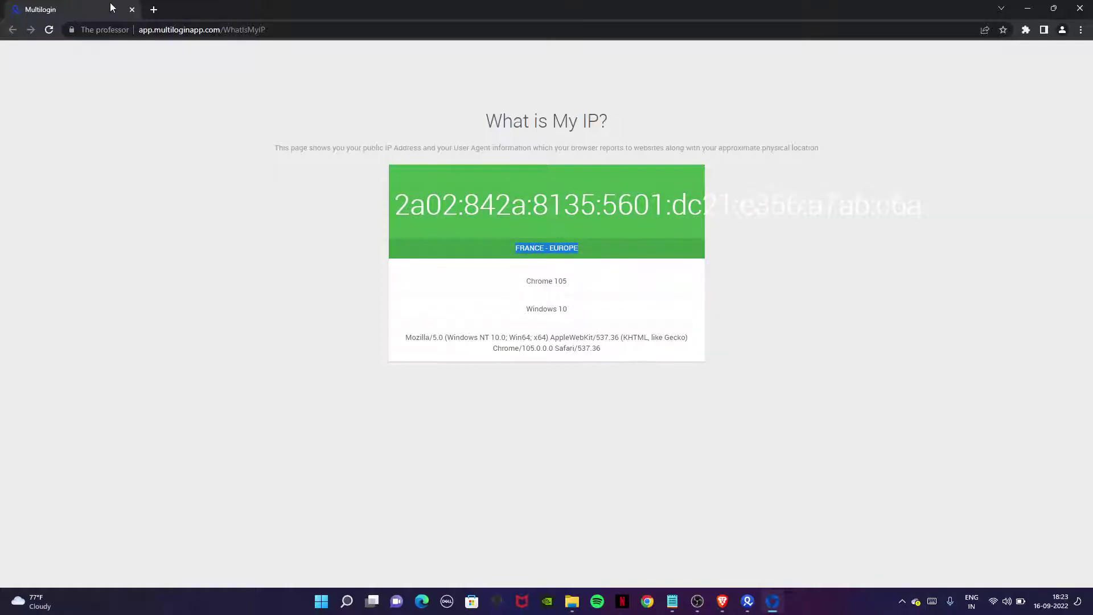
left_click(153, 9)
type("ip")
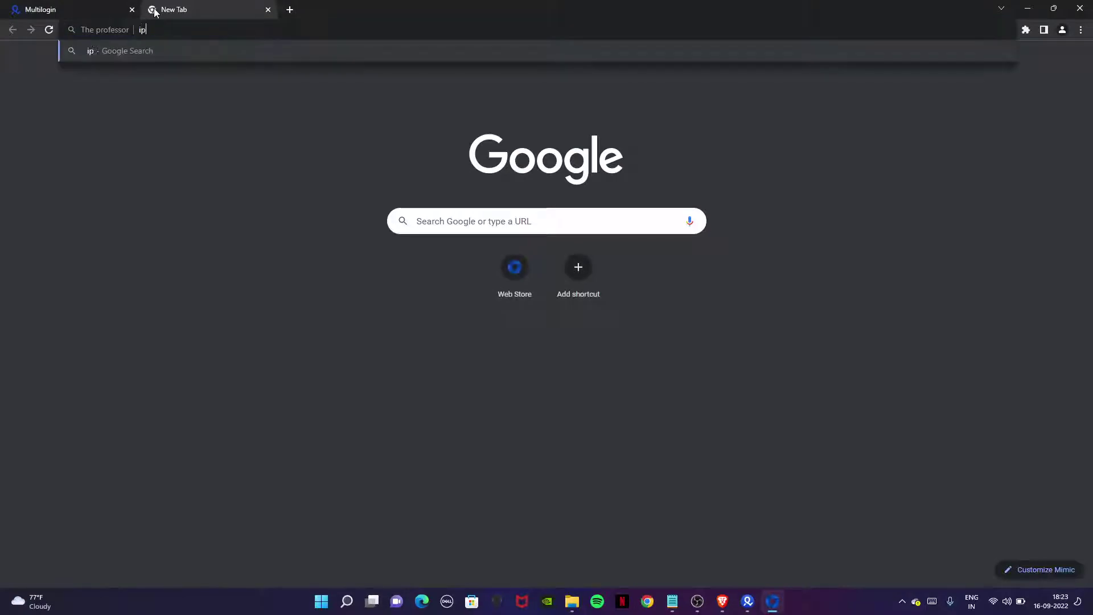
type(" score")
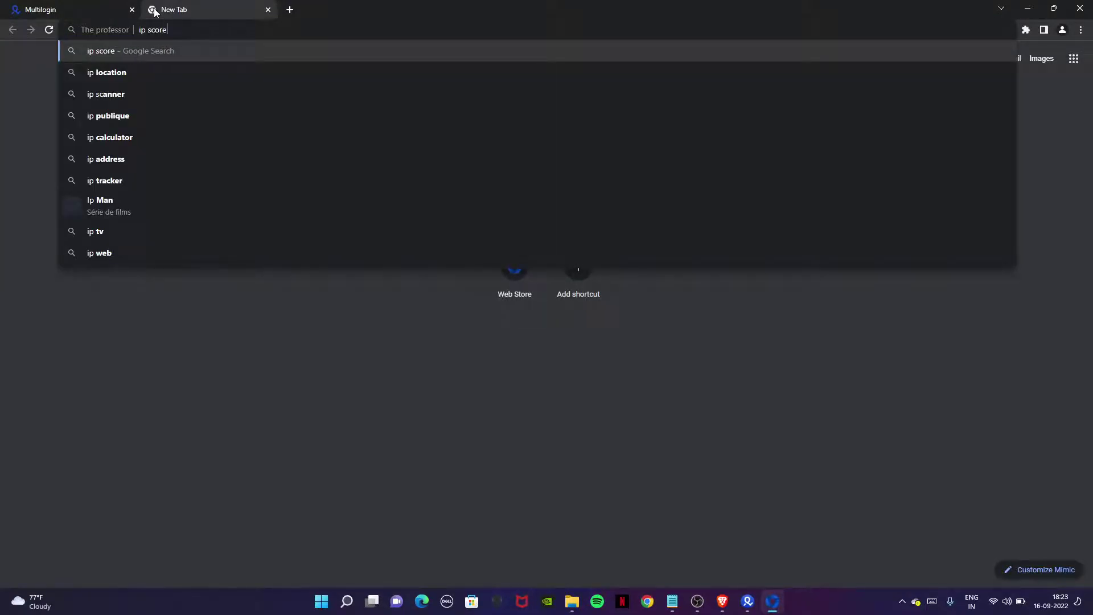
key("Return")
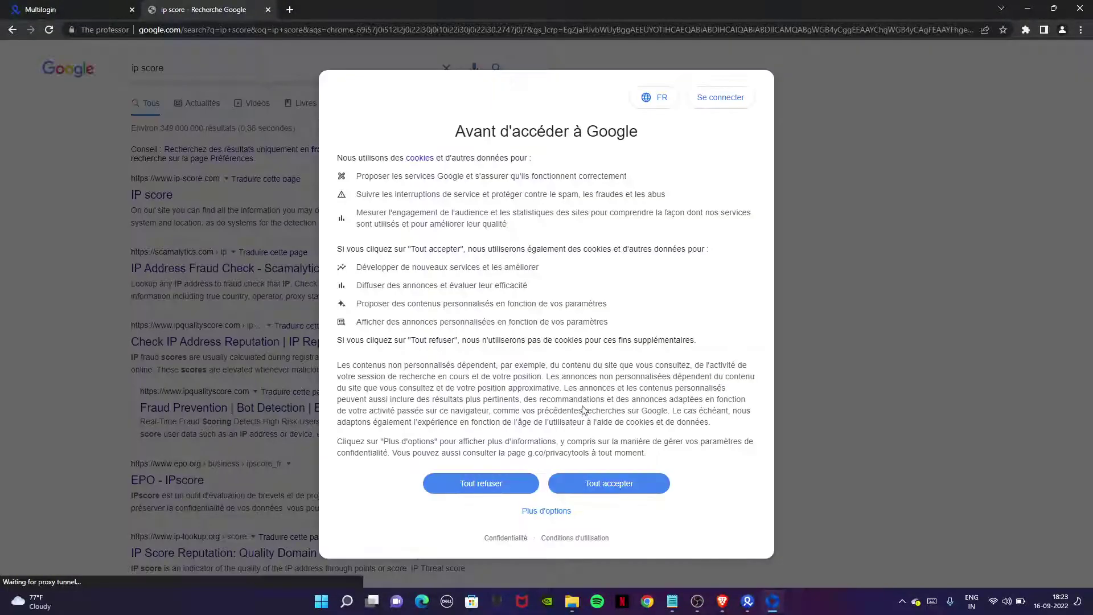
left_click(609, 483)
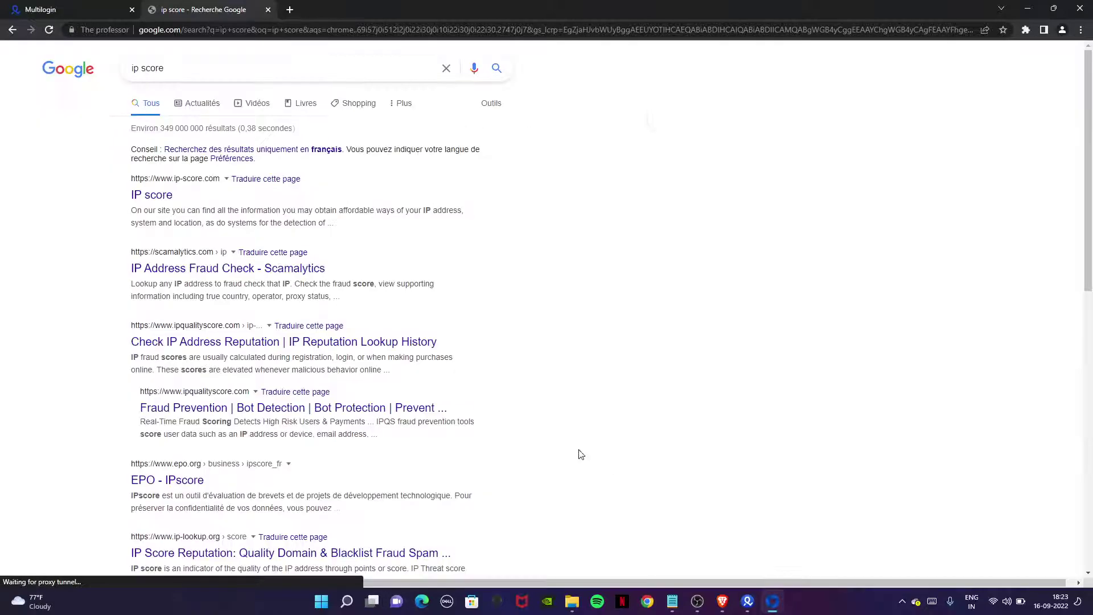
left_click(151, 195)
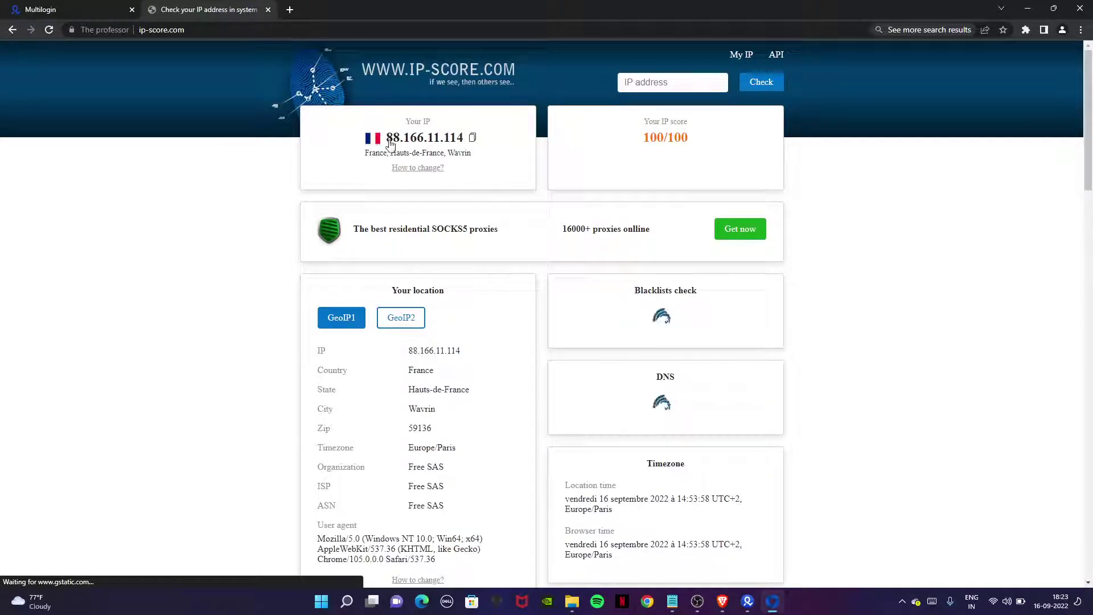
left_click_drag(389, 139, 460, 139)
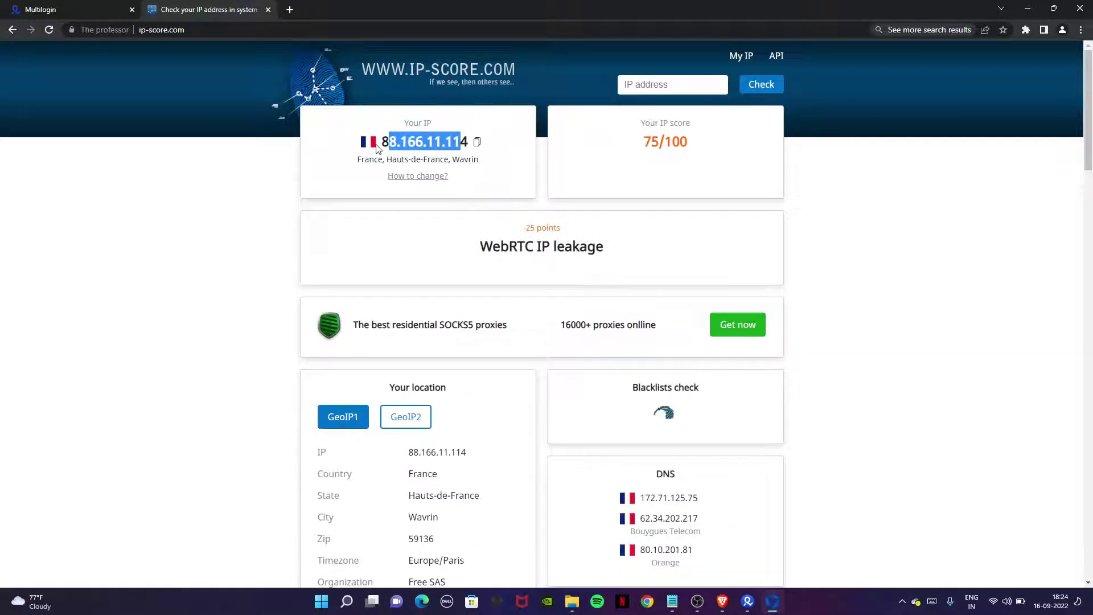
left_click(355, 175)
scroll(354, 175, "down", 5)
scroll(409, 221, "up", 2)
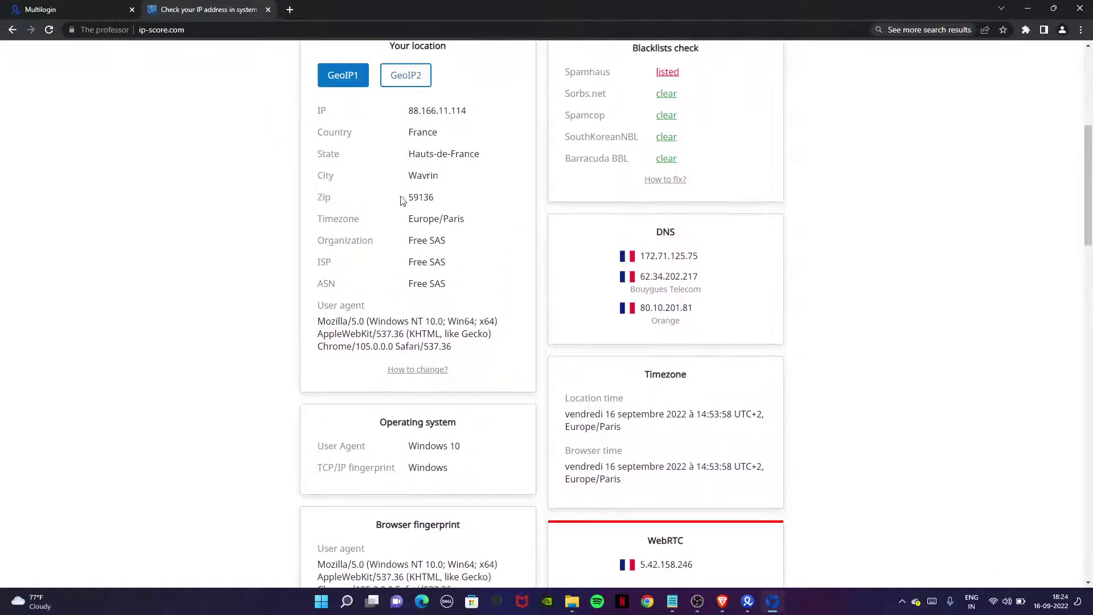
left_click_drag(405, 184, 530, 280)
scroll(547, 273, "down", 3)
scroll(563, 273, "down", 3)
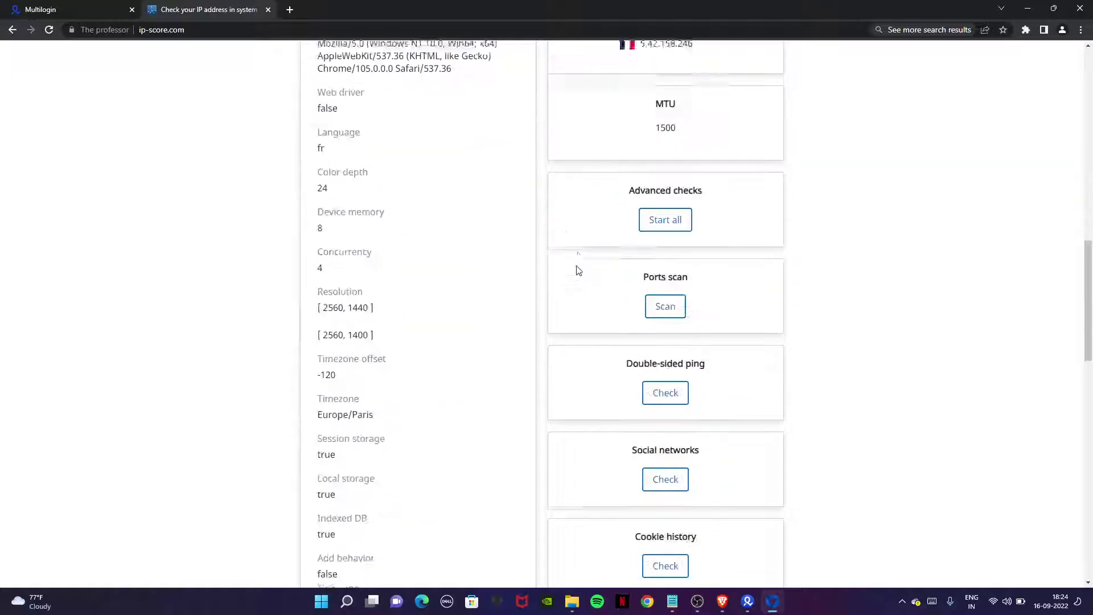
scroll(563, 272, "up", 10)
left_click(585, 215)
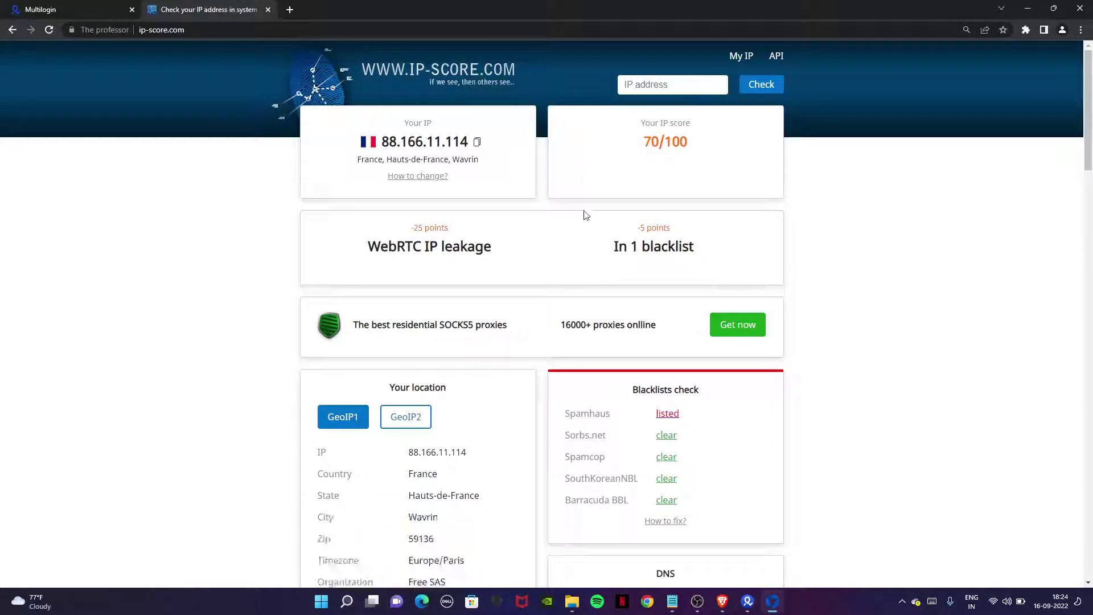
left_click_drag(636, 144, 688, 144)
left_click(691, 229)
left_click(13, 30)
left_click(268, 9)
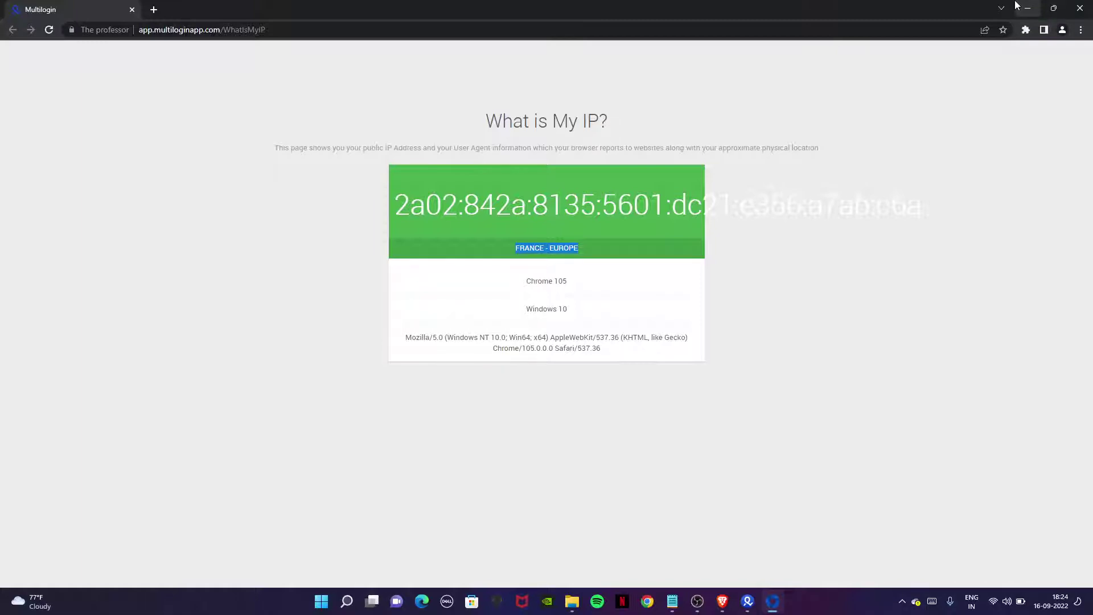
Close the profile browser, minimize Multilogin, and open a new Brave tab.
left_click(1027, 8)
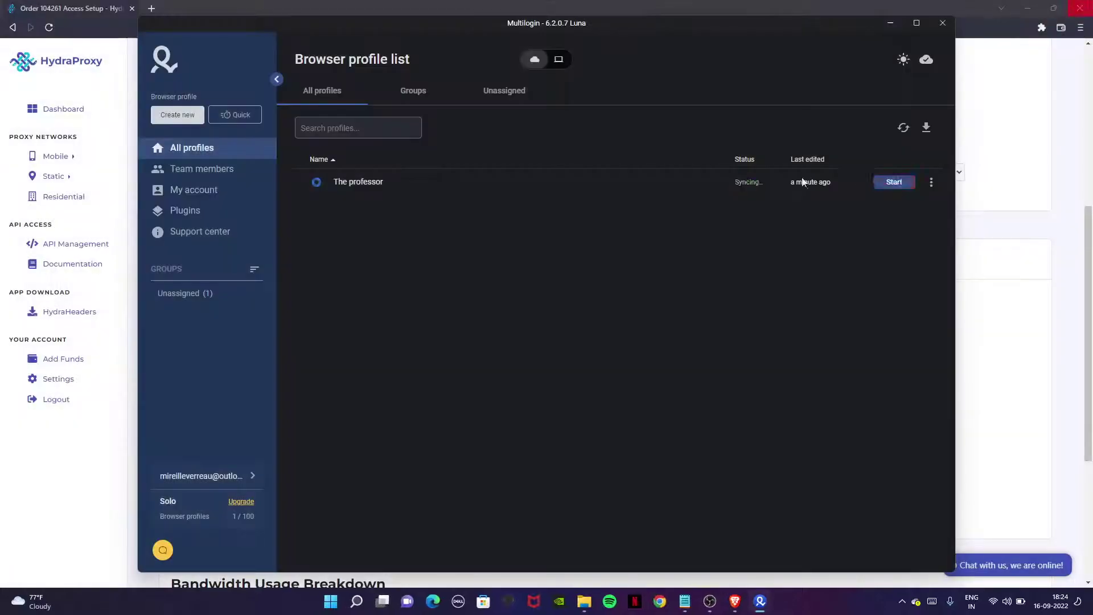
left_click(889, 23)
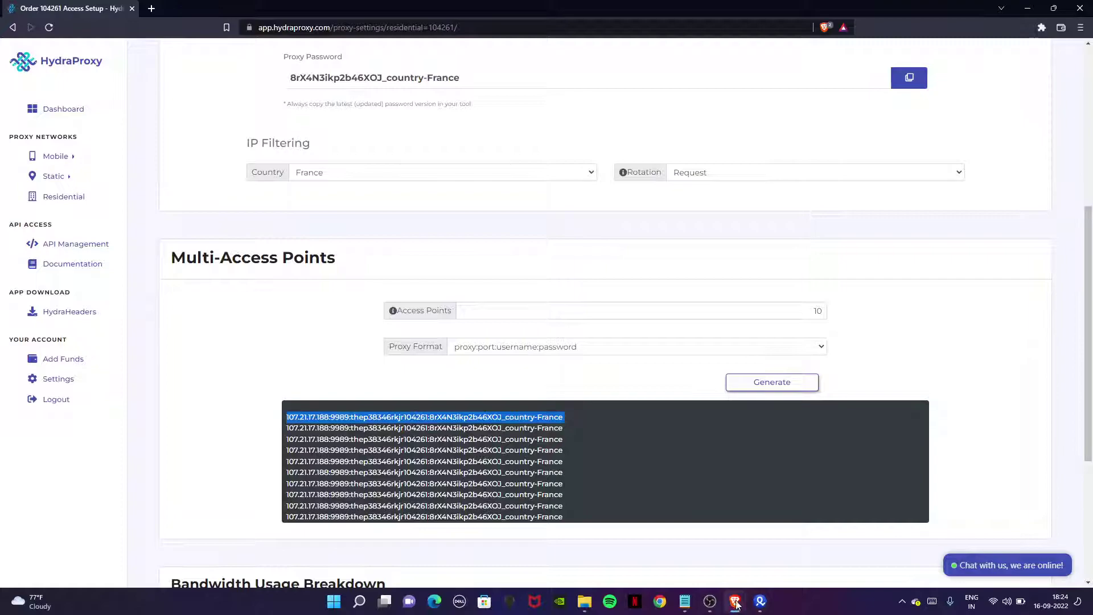
left_click(151, 8)
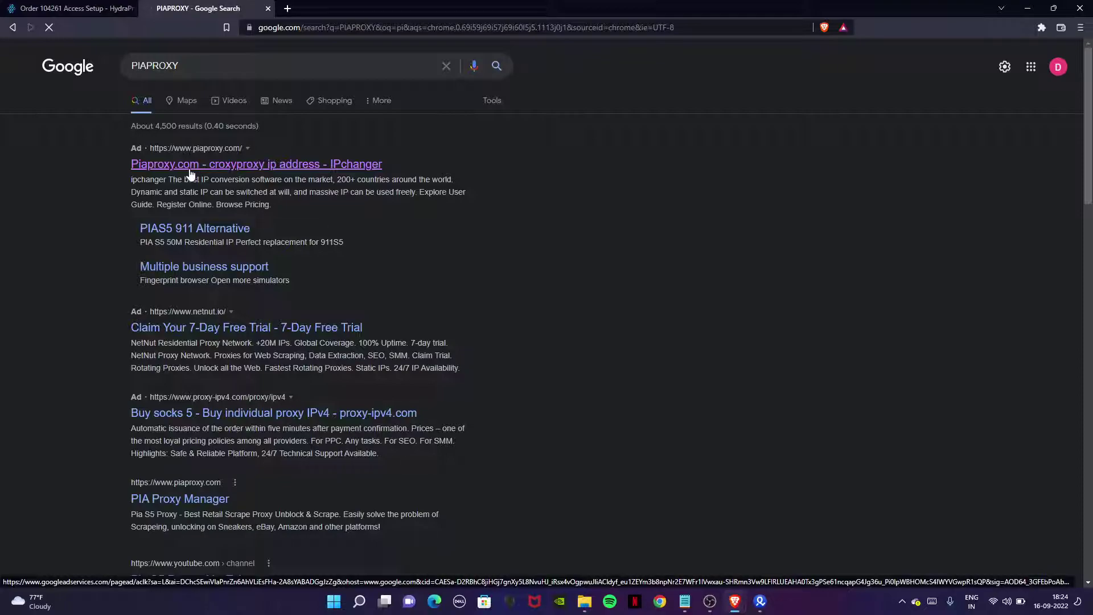
scroll(190, 175, "down", 2)
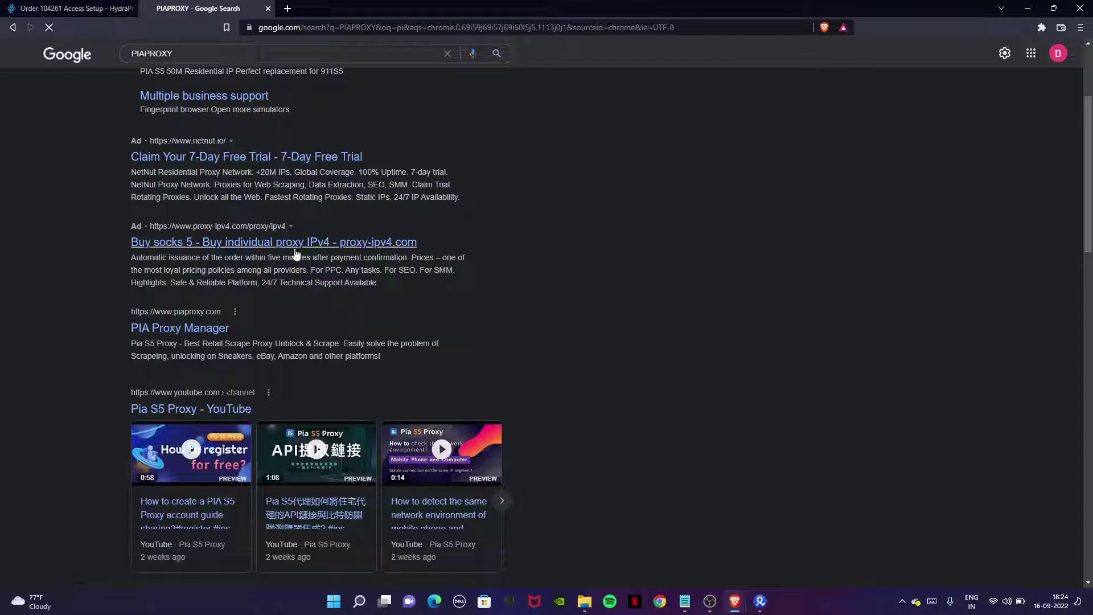
scroll(205, 257, "up", 2)
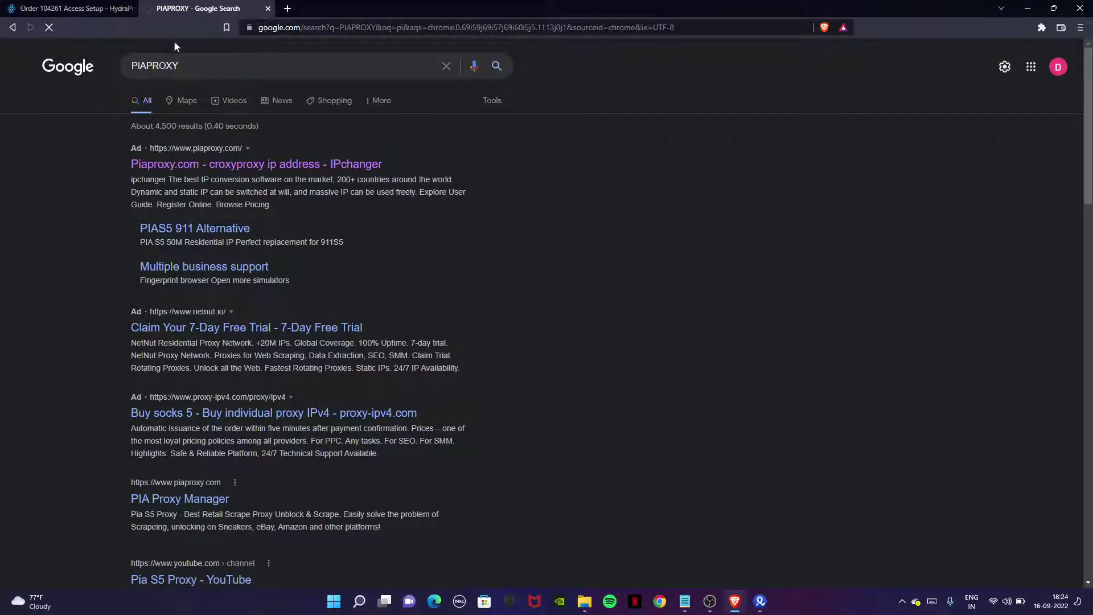
Search PIAPROXY, try the timed-out piaproxy.com result, go back, and minimize Brave.
left_click_drag(196, 66, 70, 84)
left_click(628, 192)
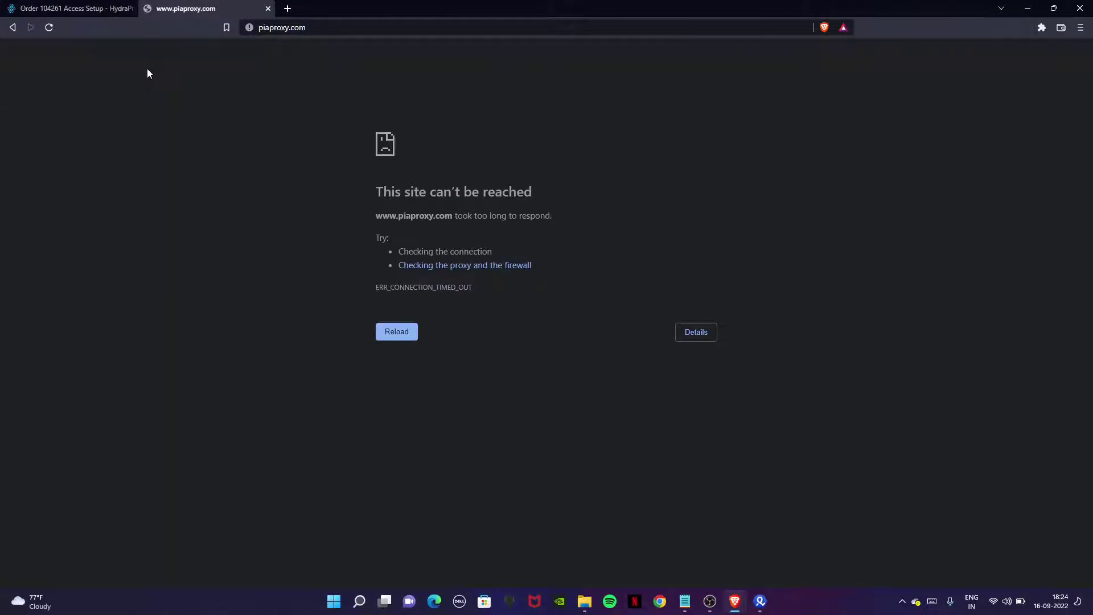
left_click(14, 27)
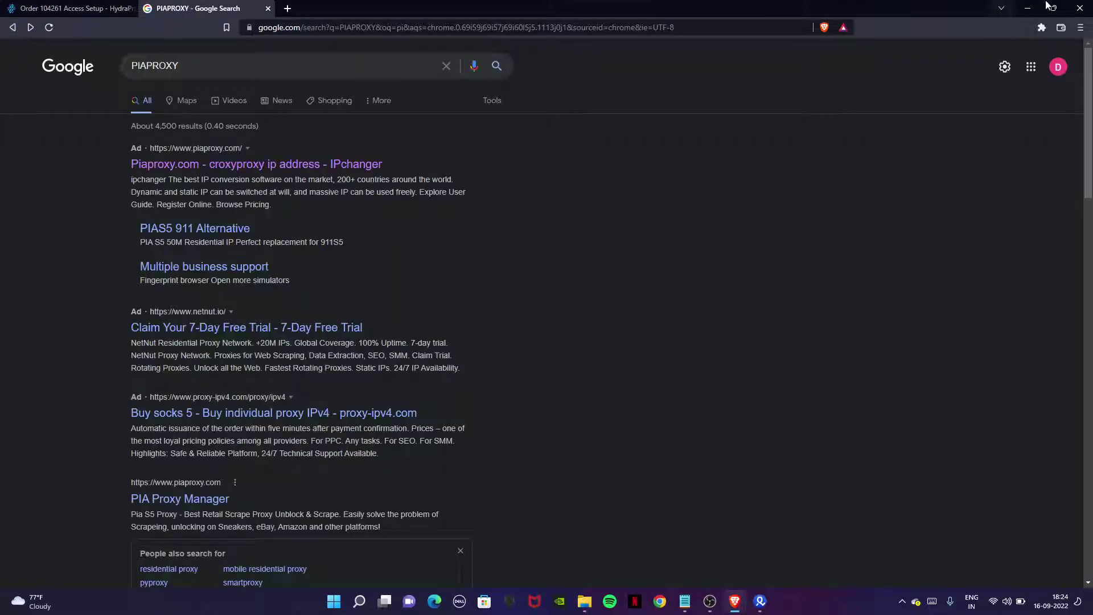
left_click(1028, 9)
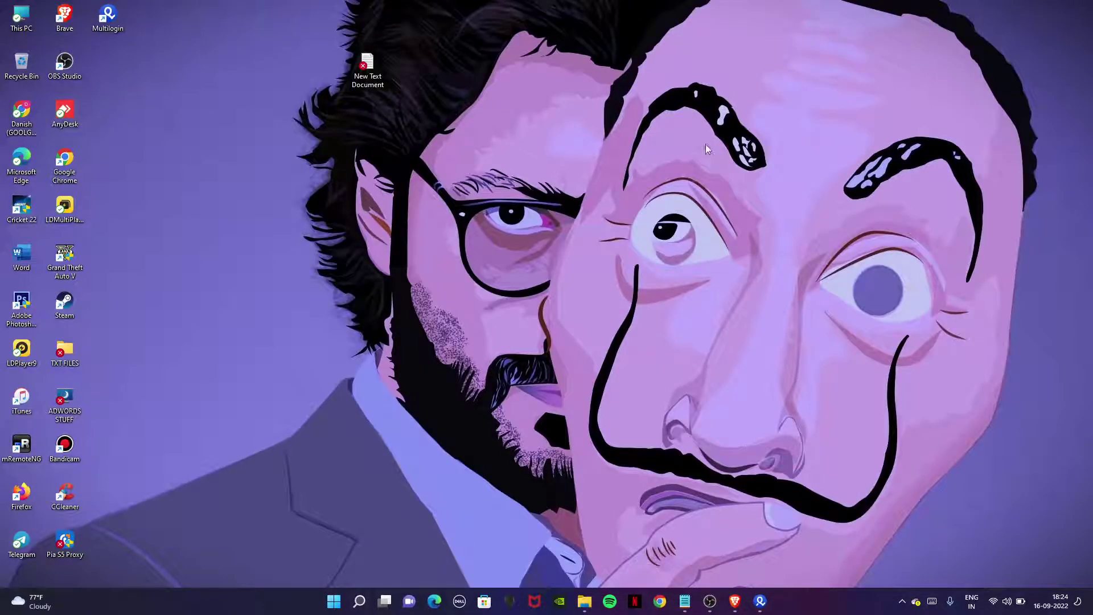
Launch Pia S5 Proxy from its desktop shortcut and reposition its window.
left_click_drag(65, 546, 195, 397)
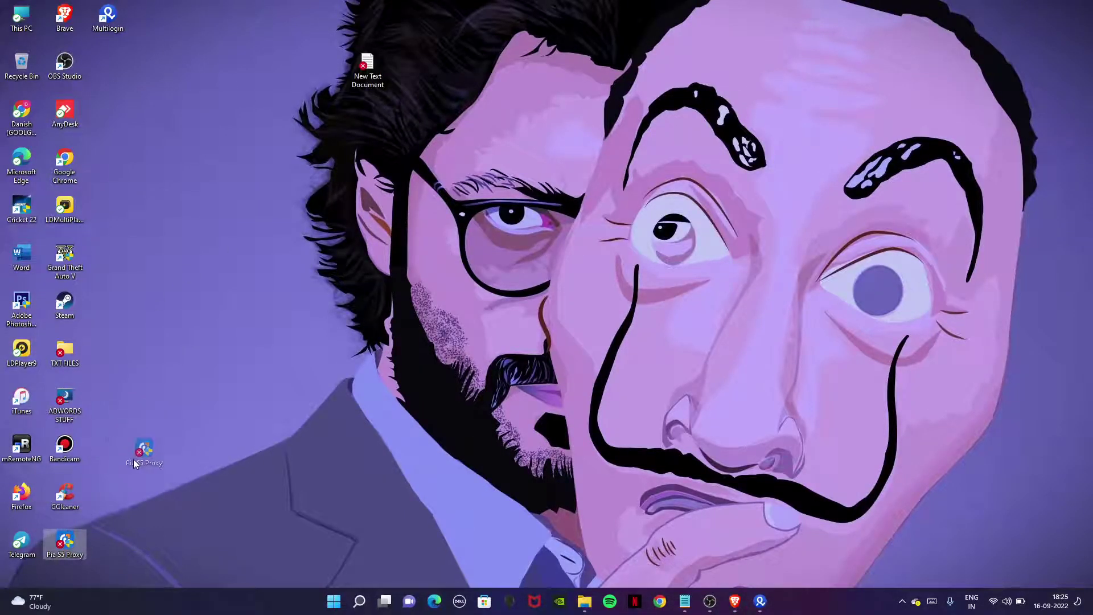
left_click(207, 455)
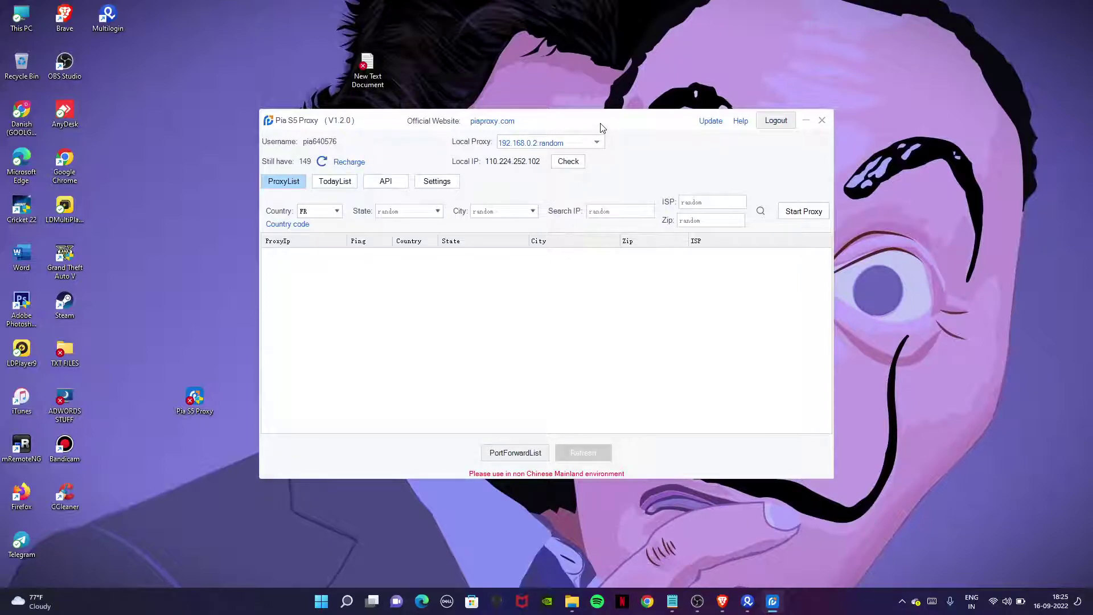
left_click_drag(602, 129, 680, 76)
Set the proxy country to FR in the Country dropdown.
left_click(416, 160)
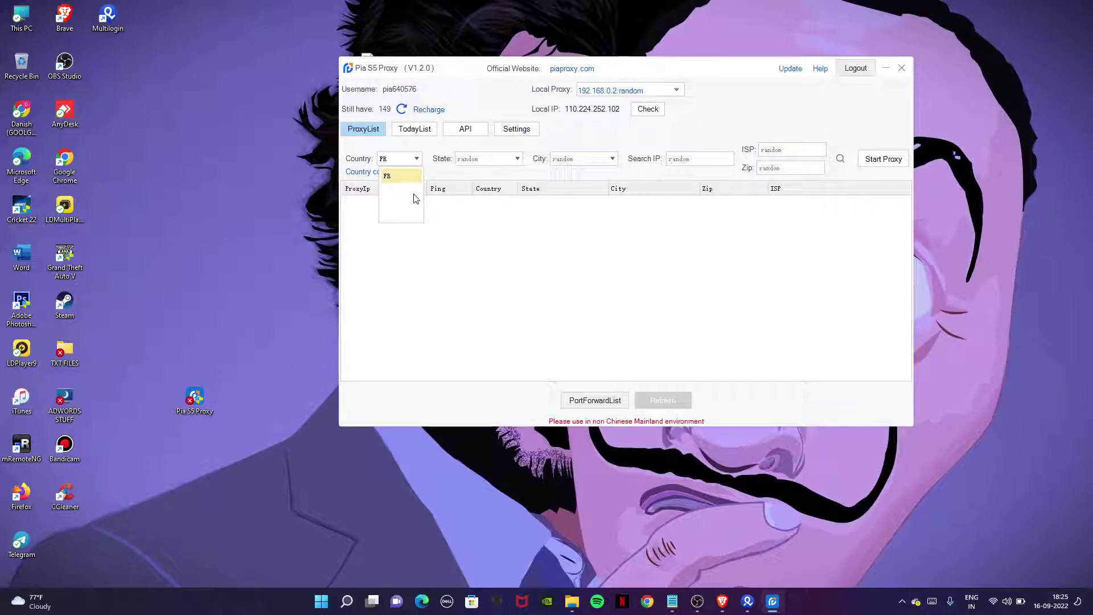
left_click(389, 177)
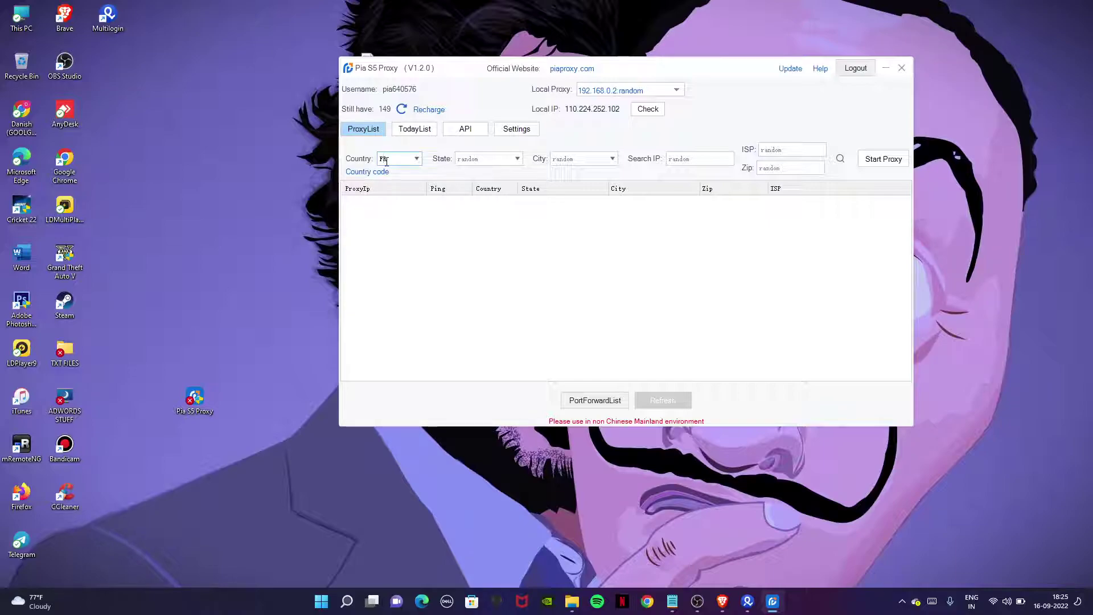
double_click(386, 160)
key("BackSpace")
left_click(415, 159)
scroll(393, 205, "down", 3)
scroll(395, 209, "down", 2)
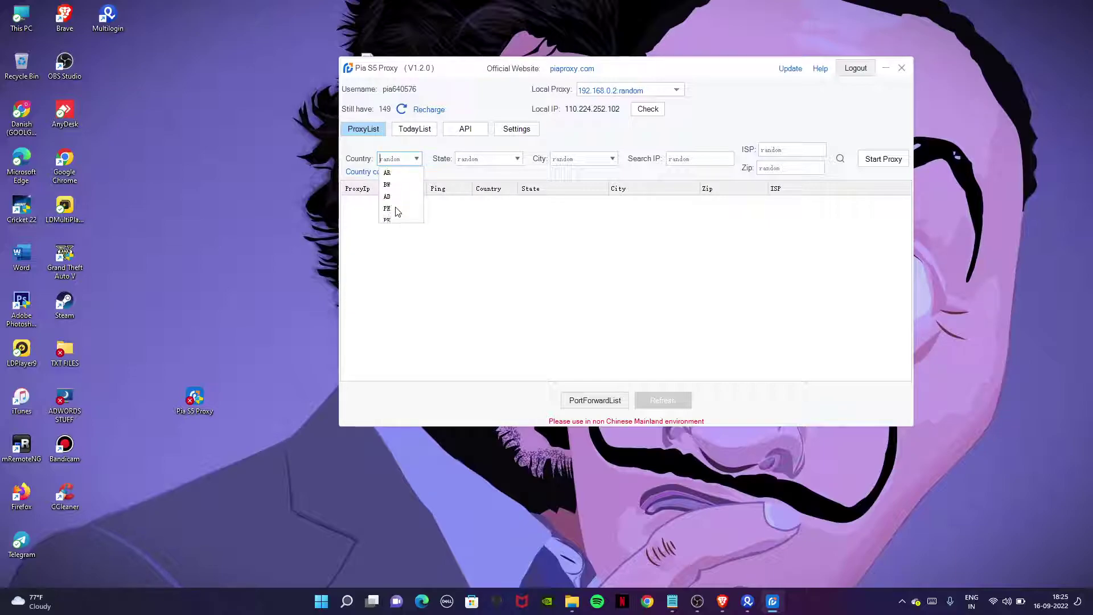
type("fr")
left_click(405, 178)
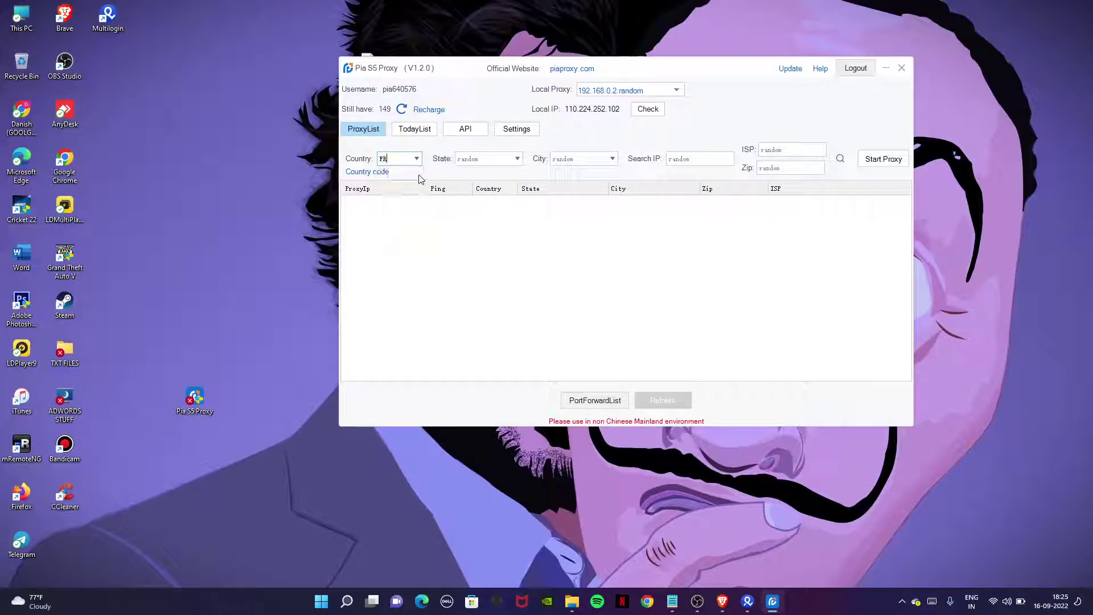
Leave the state random, set local proxy to 127.0.0.1, and start the proxy.
left_click(517, 160)
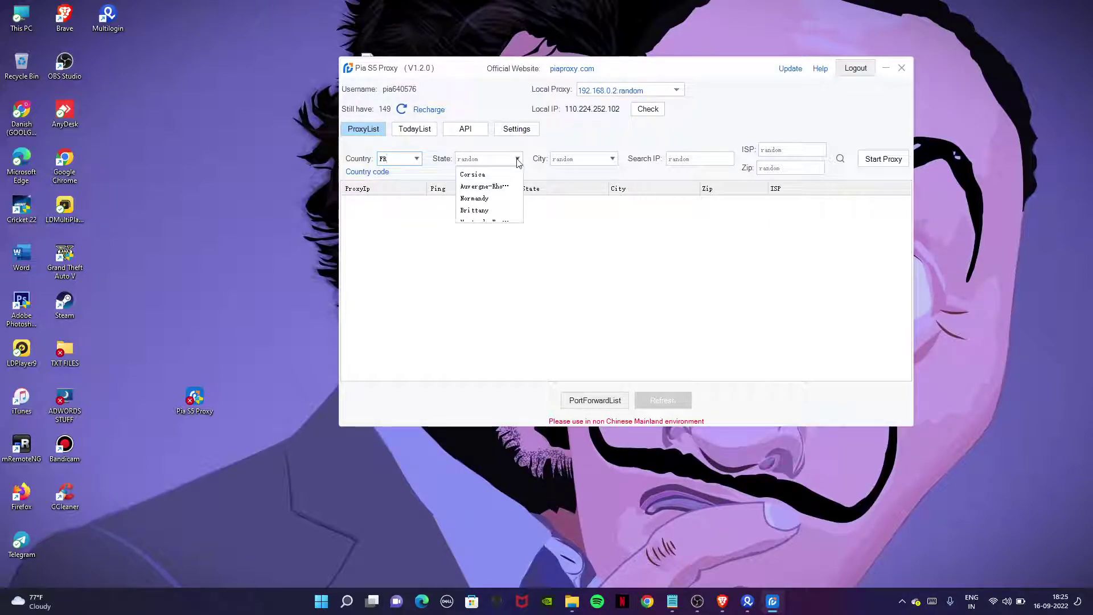
left_click(613, 164)
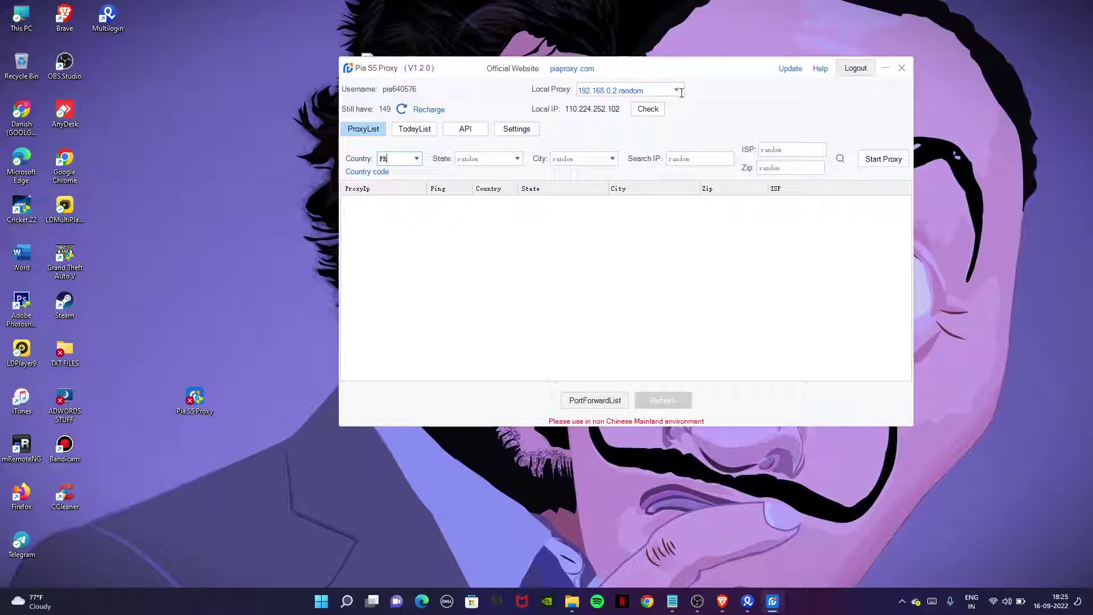
left_click(676, 90)
left_click(598, 118)
left_click(883, 159)
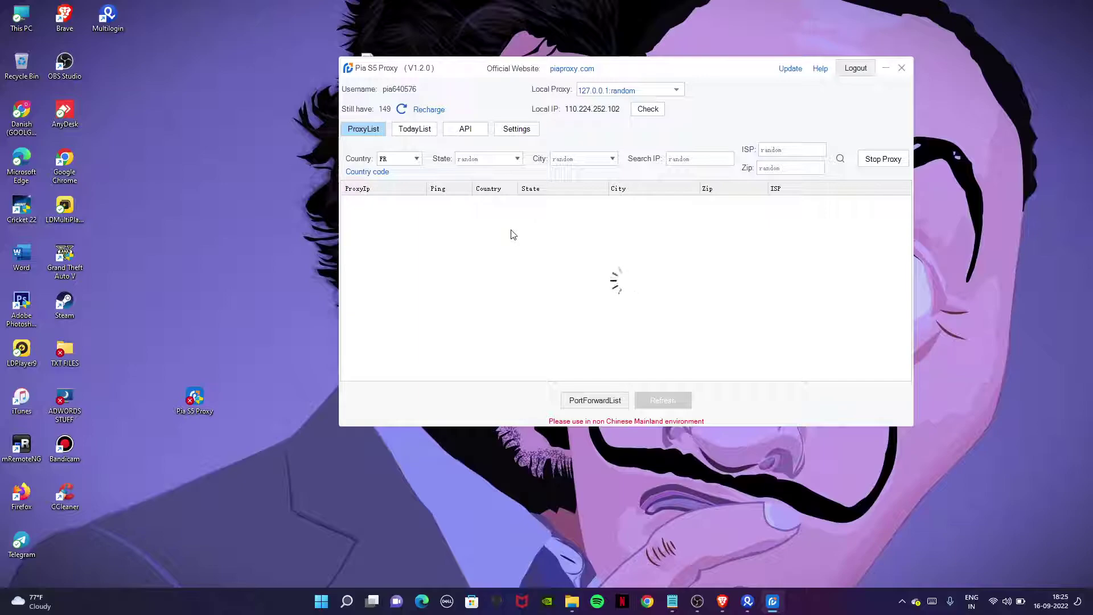
mouse_move(721, 601)
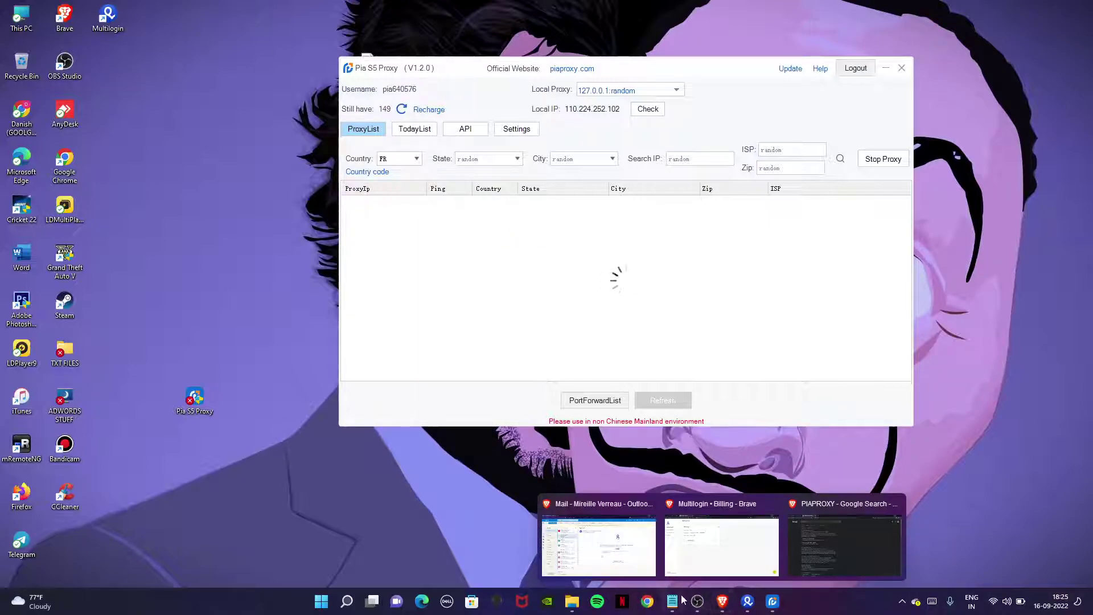
left_click(697, 601)
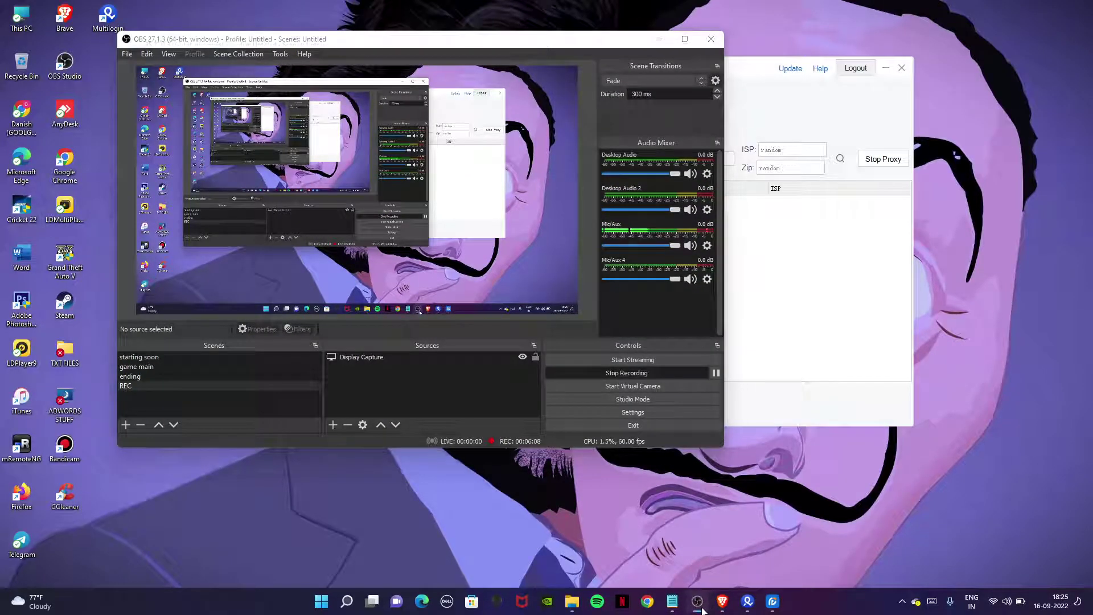
left_click(700, 603)
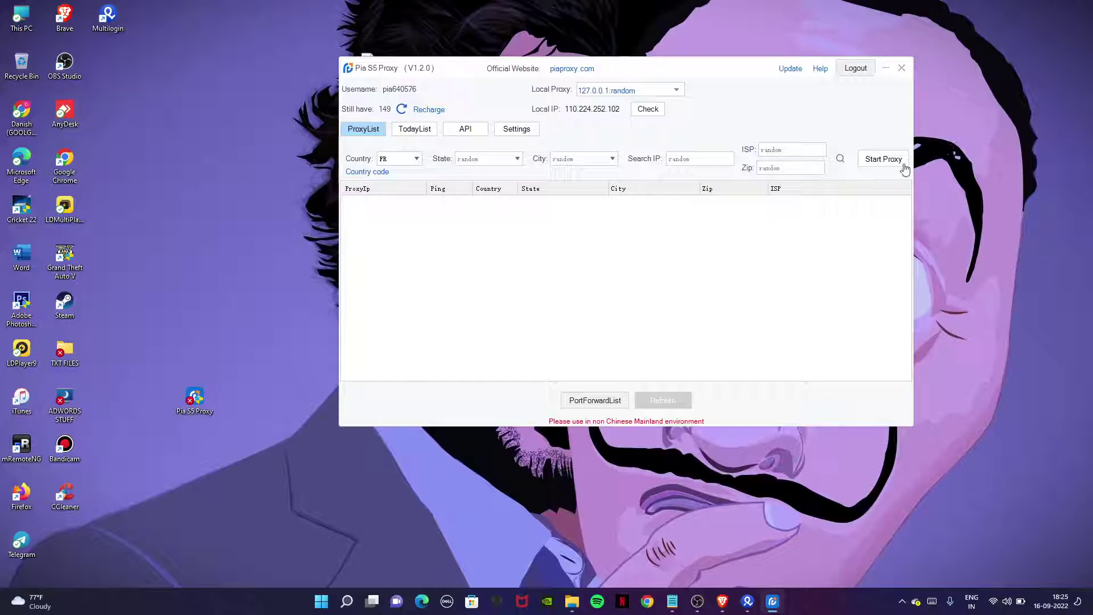
Retry starting the proxy, toggling between TodayList and ProxyList.
left_click(888, 160)
left_click(414, 128)
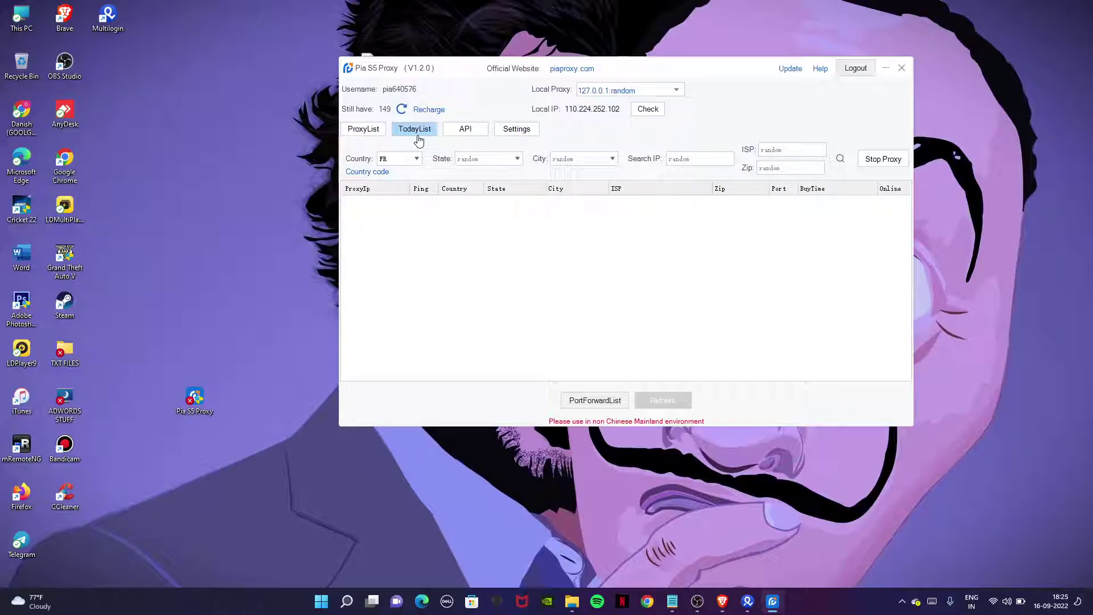
left_click(364, 130)
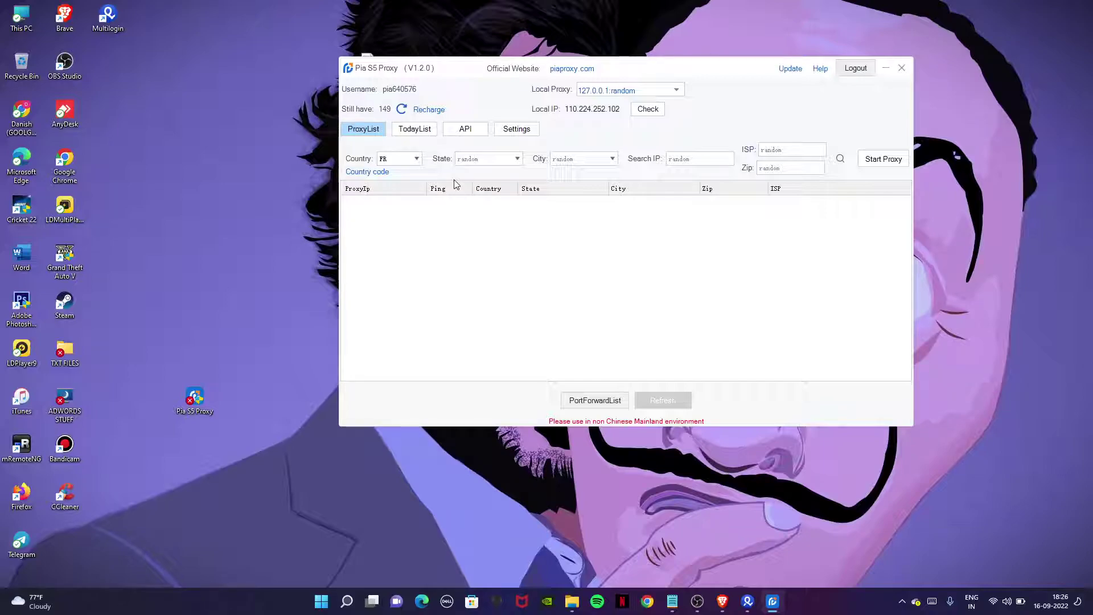
left_click(883, 160)
Review the forwarded local ports from 127.0.0.1:40000, then close Pia S5 Proxy.
left_click(570, 405)
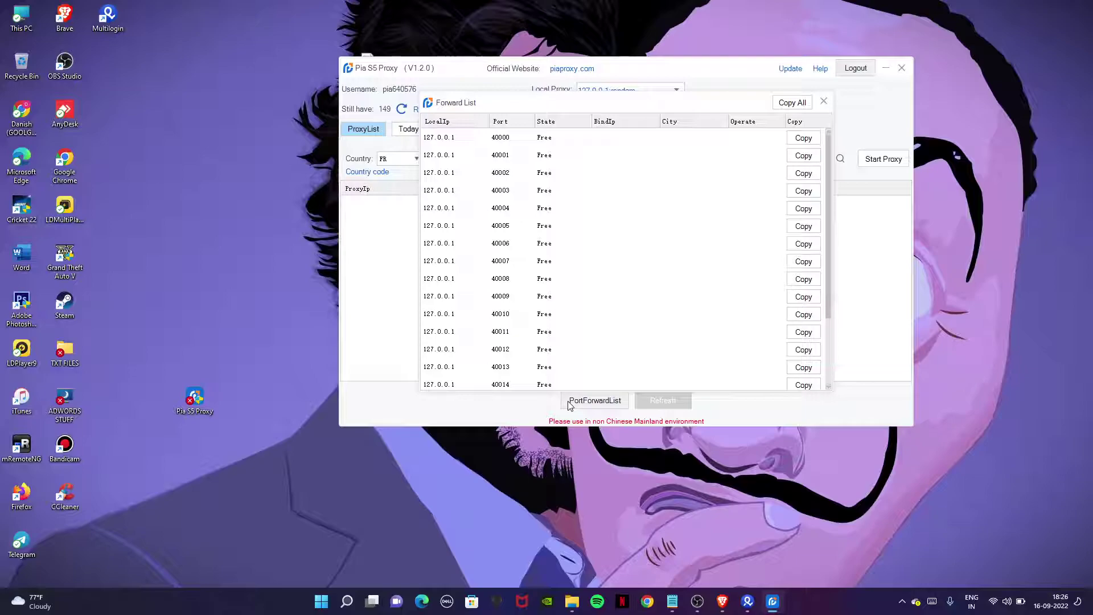
left_click(823, 103)
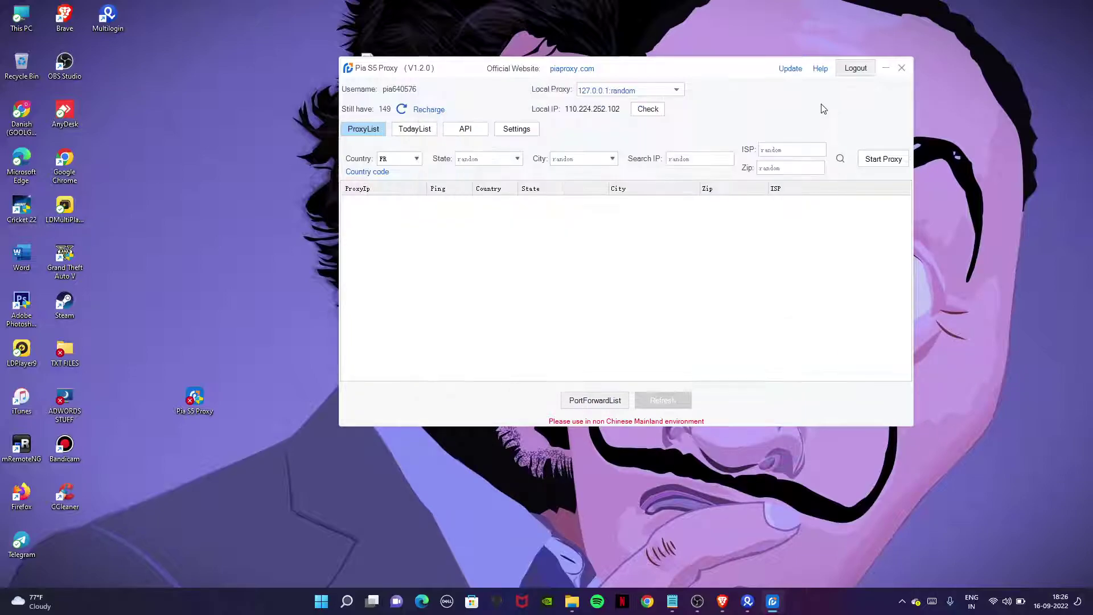
left_click(901, 69)
right_click(503, 141)
Refresh the desktop and relaunch Pia S5 Proxy.
left_click(536, 188)
right_click(434, 106)
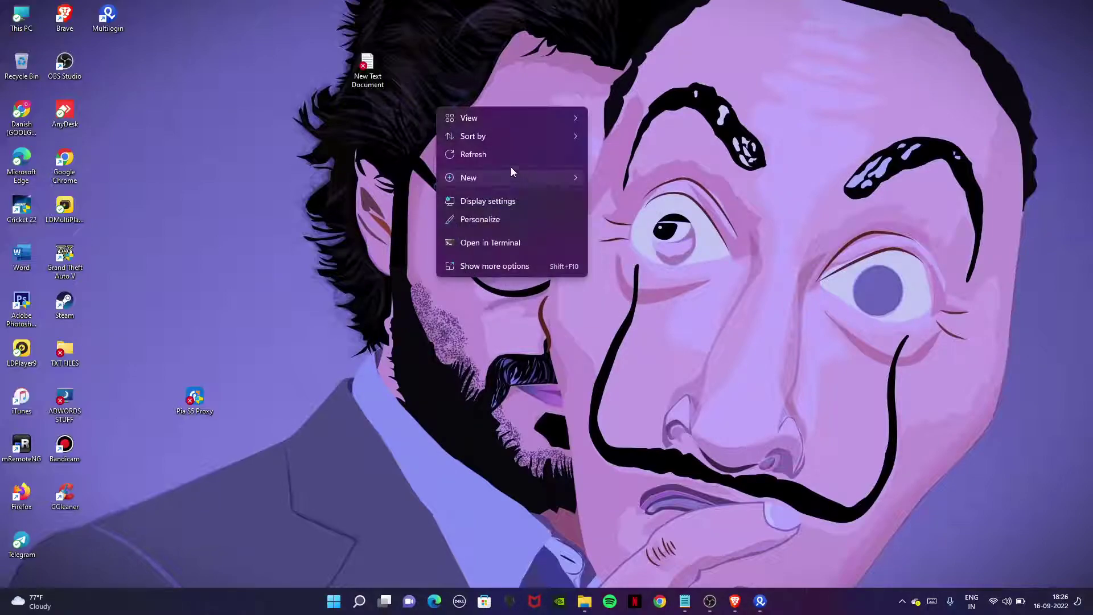
left_click(510, 177)
double_click(194, 409)
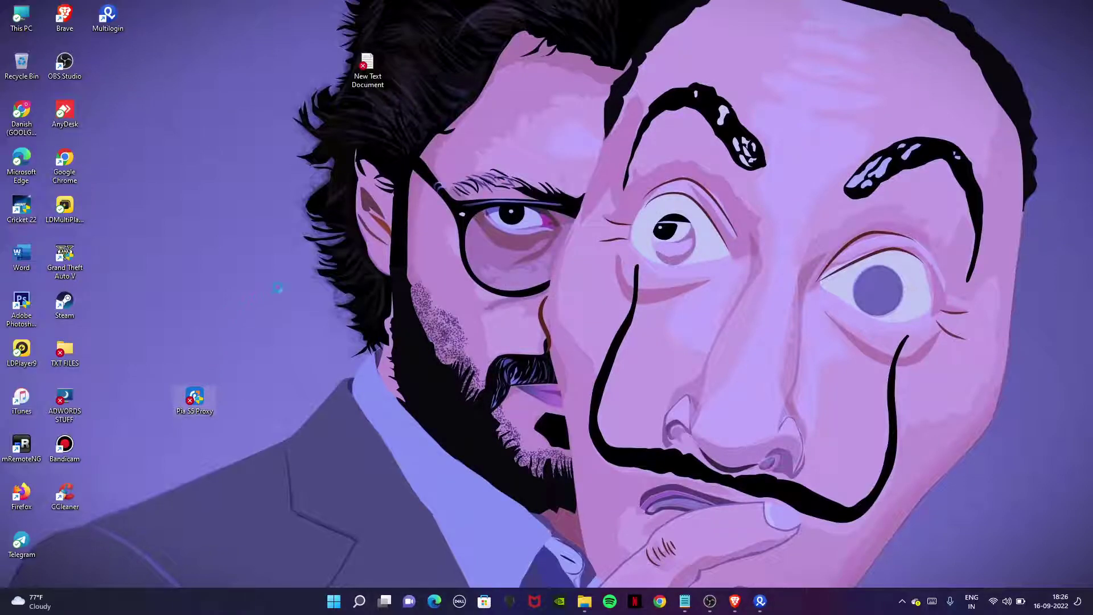
left_click(292, 201)
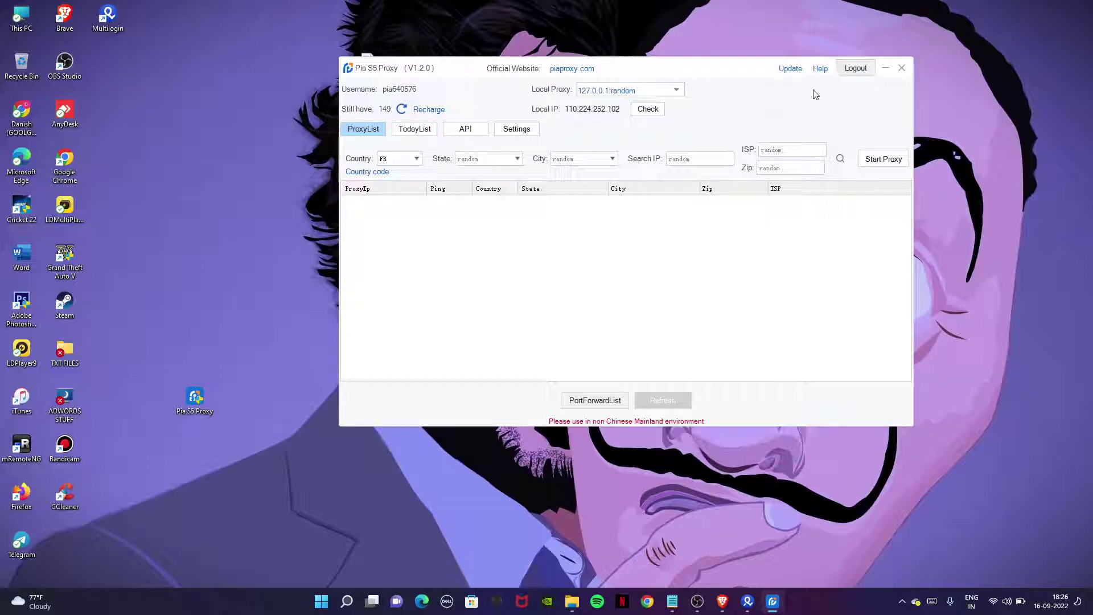
Toggle TodayList and ProxyList, start the proxy, then stop it when nothing loads.
left_click(414, 129)
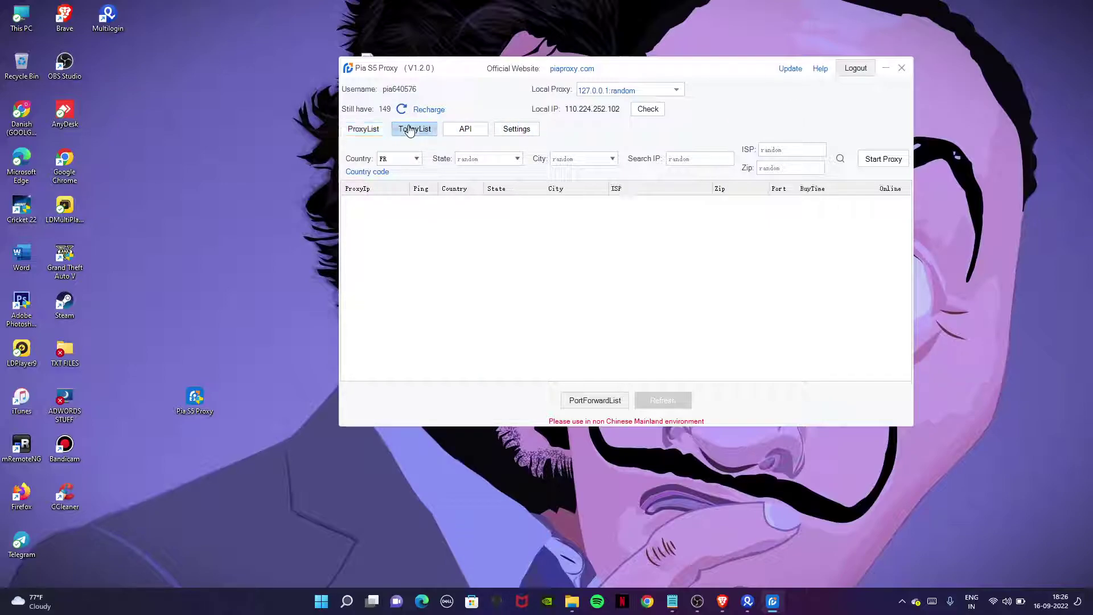
left_click(359, 133)
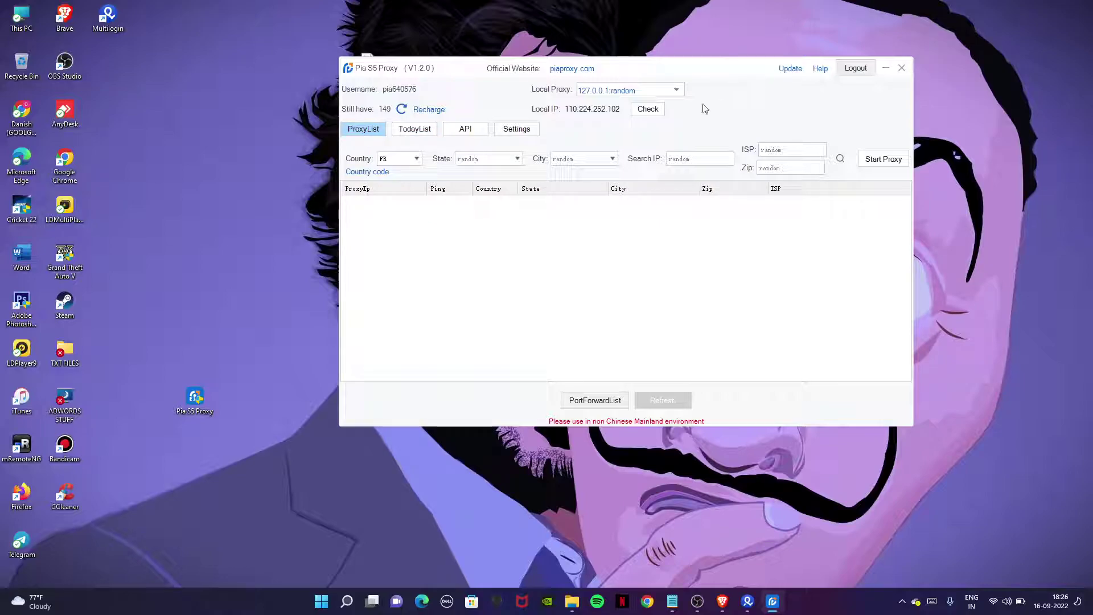
left_click(883, 159)
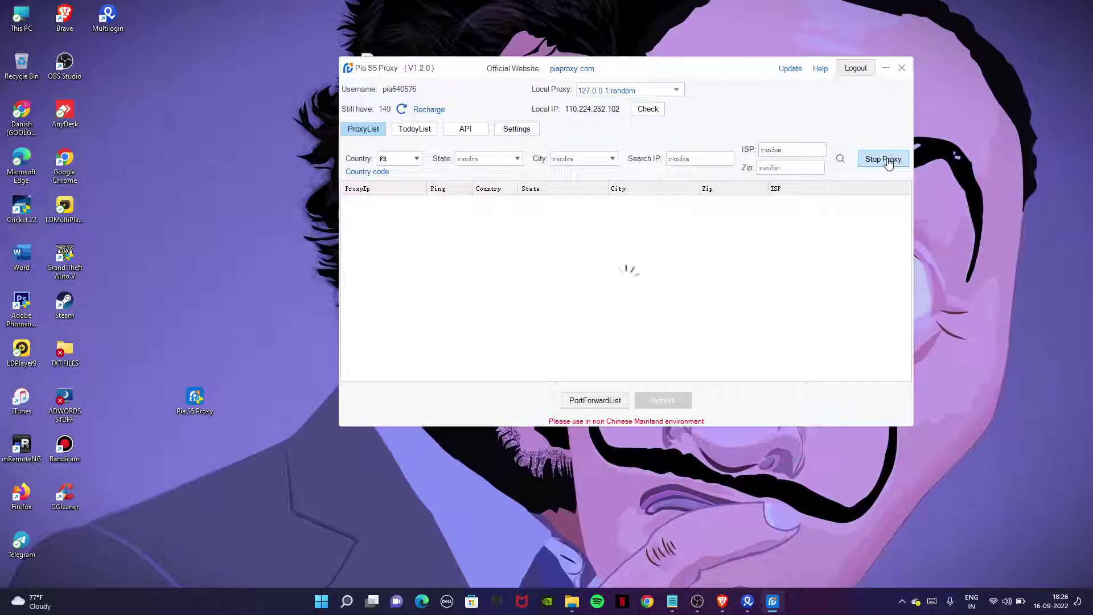
left_click(890, 162)
left_click(698, 601)
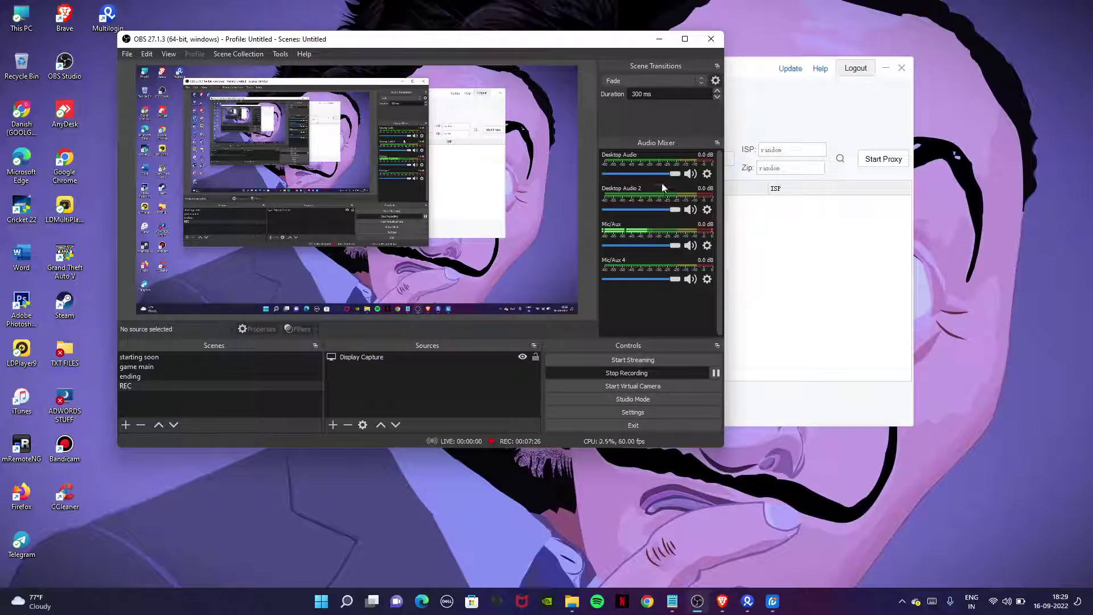
Reselect 127.0.0.1 as the local proxy and retry starting the proxy.
left_click(659, 38)
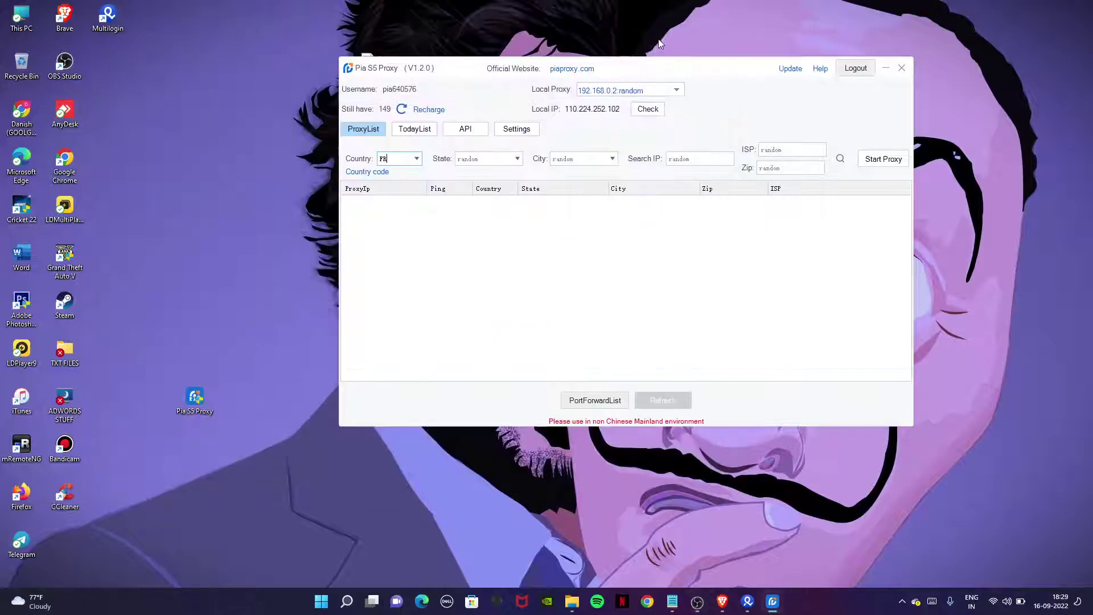
left_click(883, 159)
left_click(678, 91)
left_click(598, 119)
left_click(884, 158)
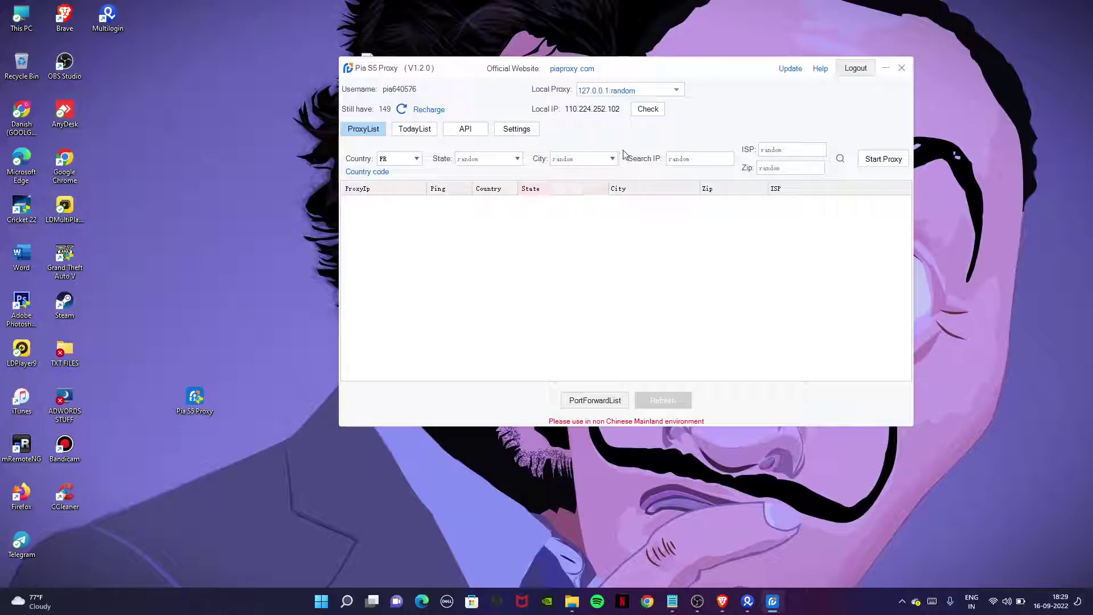
left_click(884, 159)
Refresh the desktop and display the empty TodayList of purchased proxies.
right_click(234, 135)
left_click(217, 122)
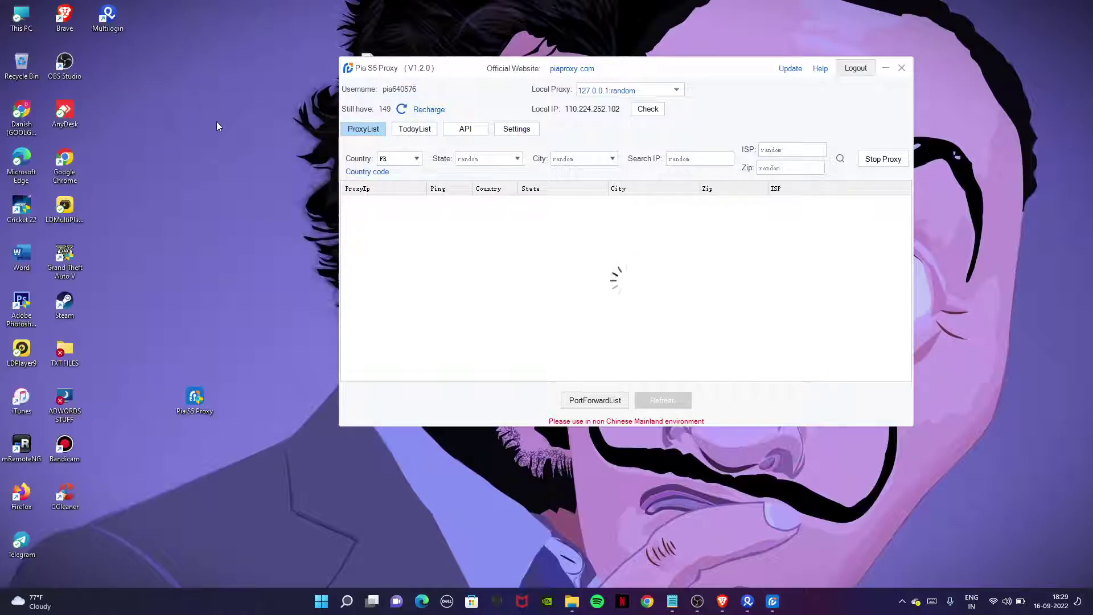
right_click(216, 121)
left_click(256, 169)
mouse_move(722, 601)
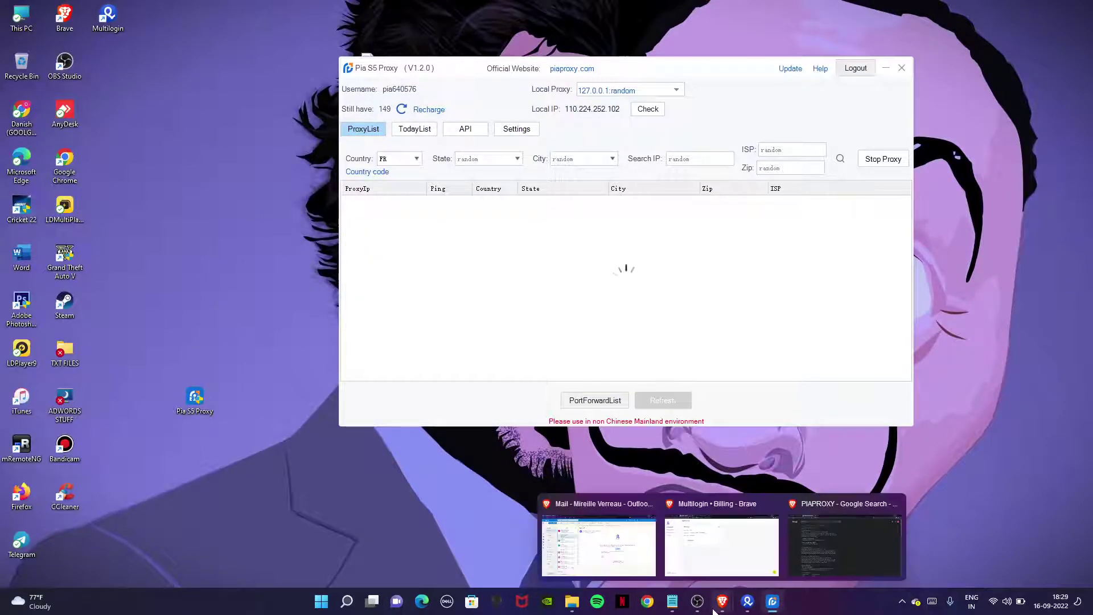
left_click(697, 601)
left_click(697, 601)
right_click(235, 229)
left_click(265, 256)
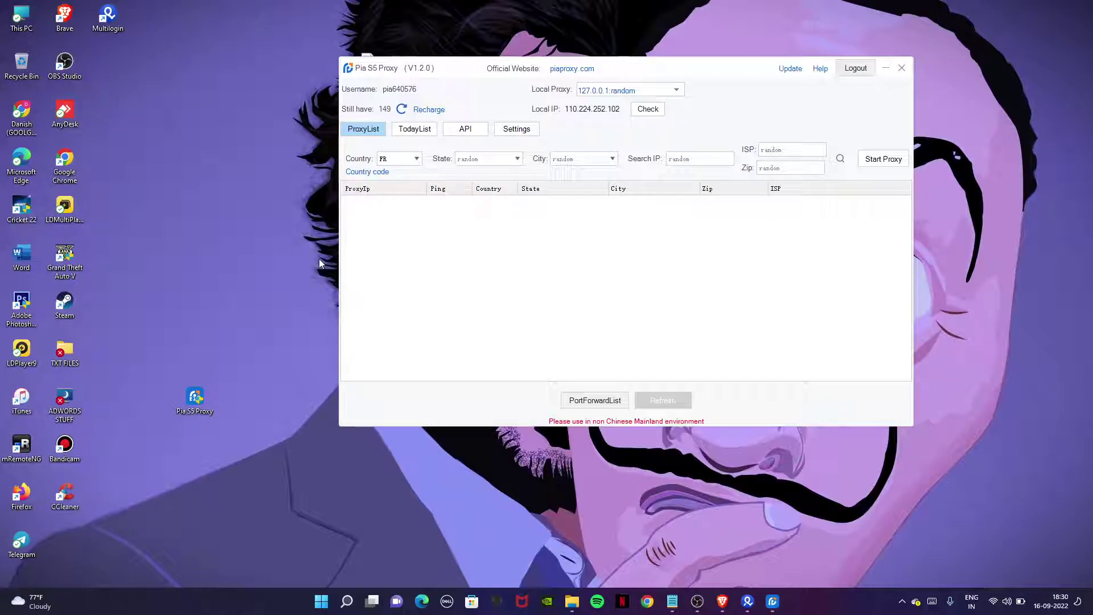
left_click(415, 128)
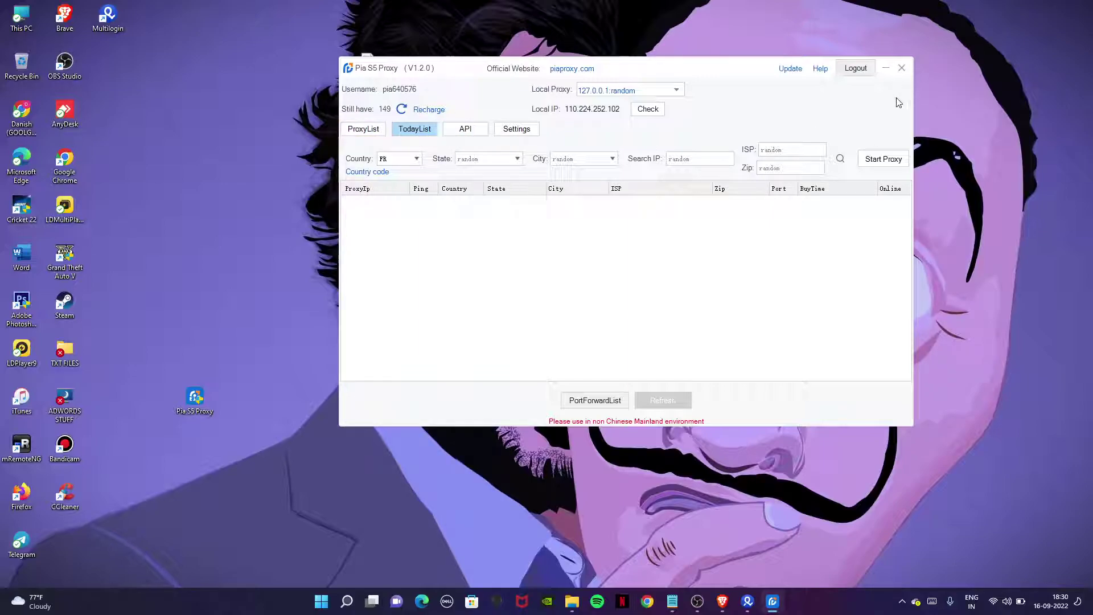
Pause and minimize OBS, then search Google for PIAPROXY in a maximized Brave window.
left_click(709, 603)
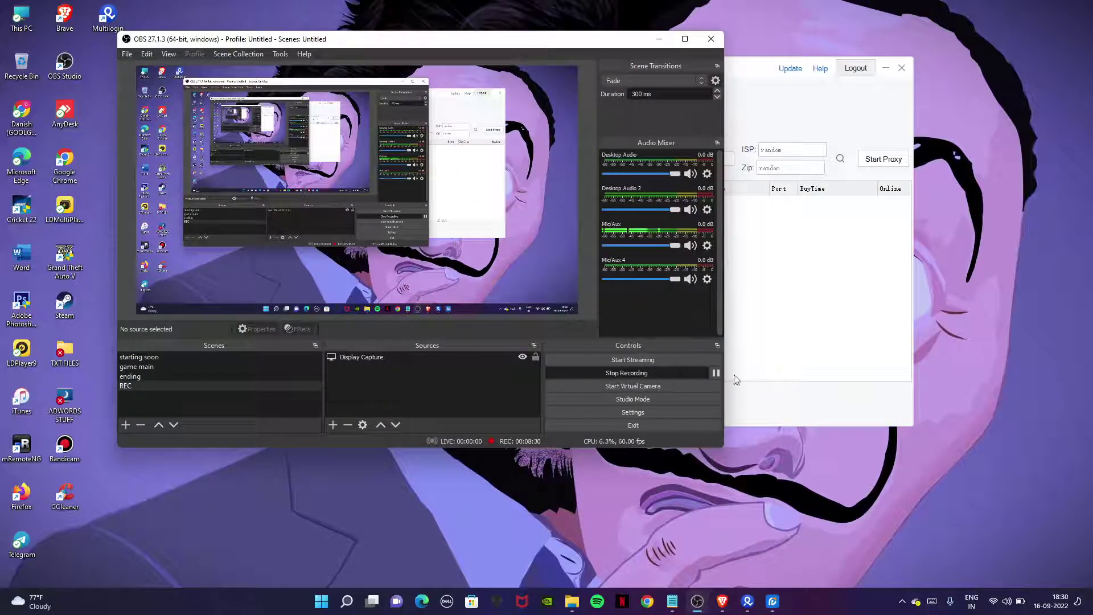
left_click(716, 373)
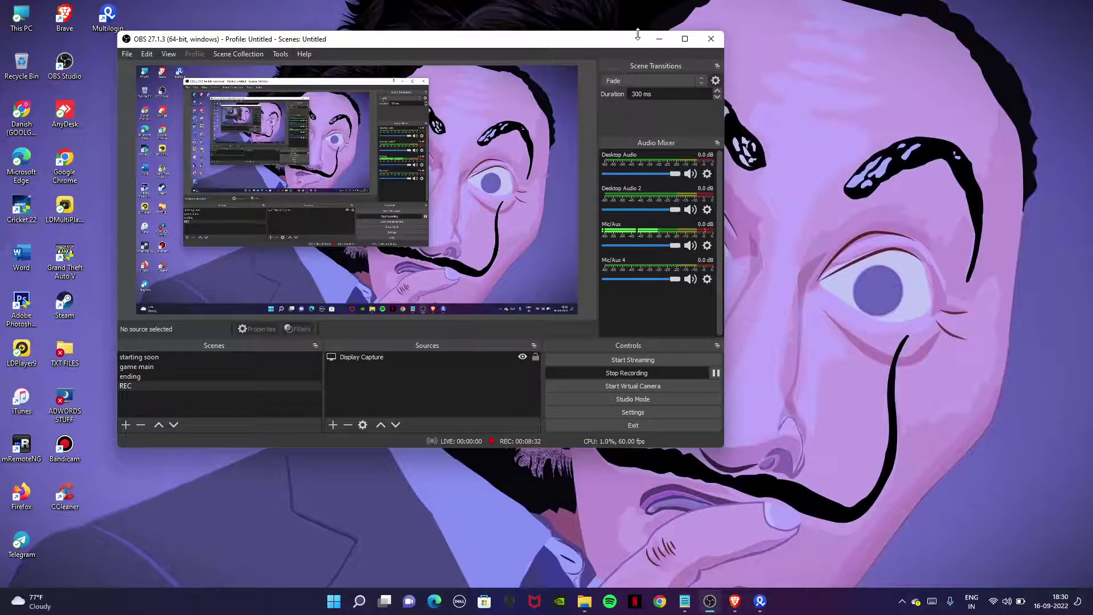
left_click(659, 39)
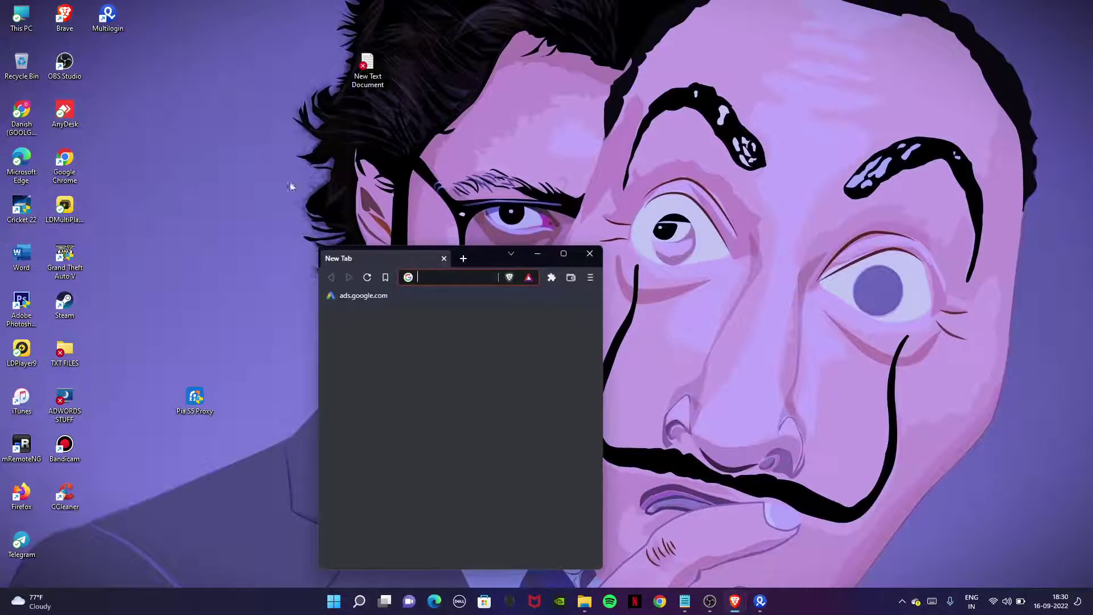
type("p")
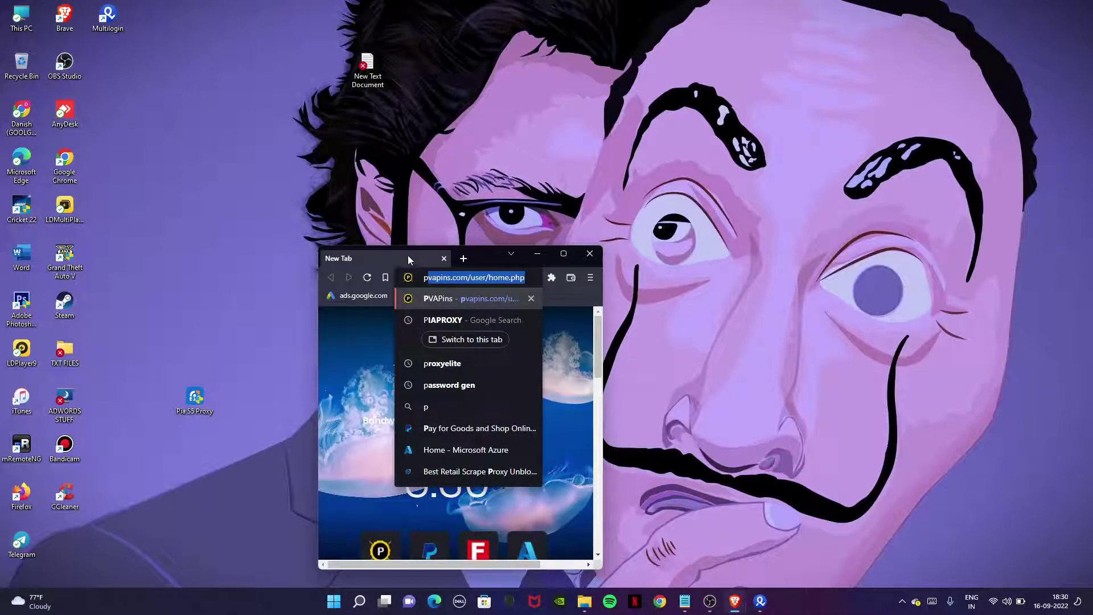
type("ia")
key("Return")
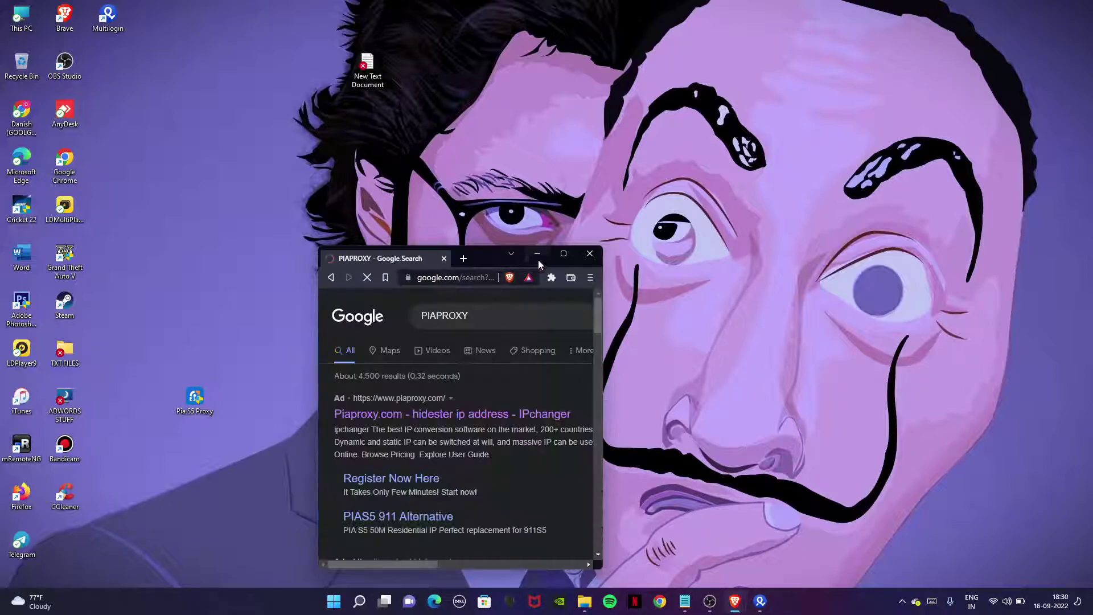
double_click(551, 257)
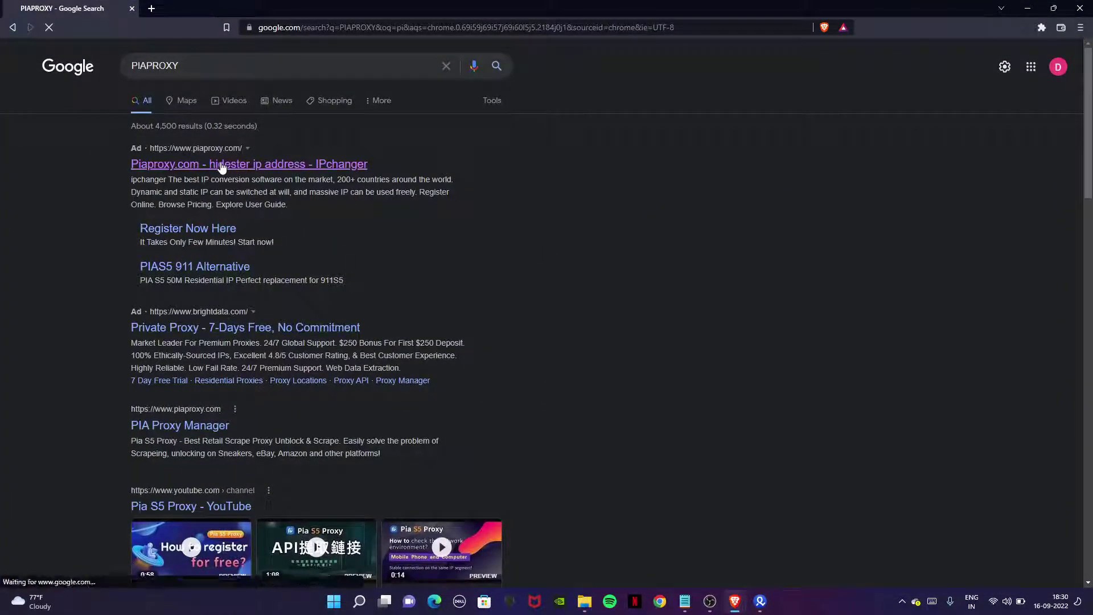
Open the Piaproxy.com ad, highlight the 'site can't be reached' error, and minimize Brave.
left_click(261, 166)
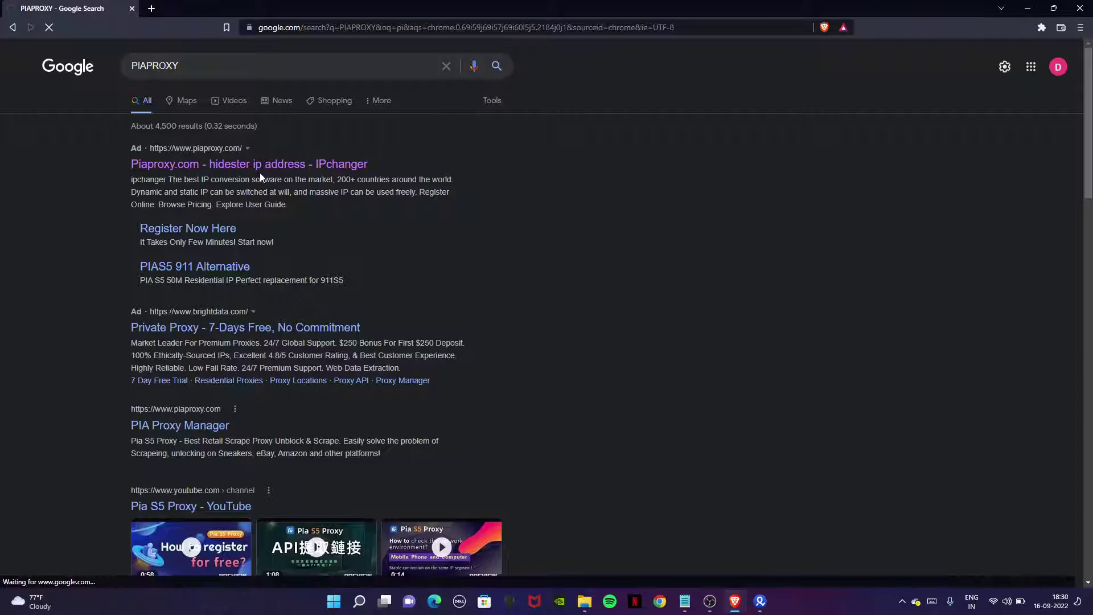
scroll(257, 166, "down", 3)
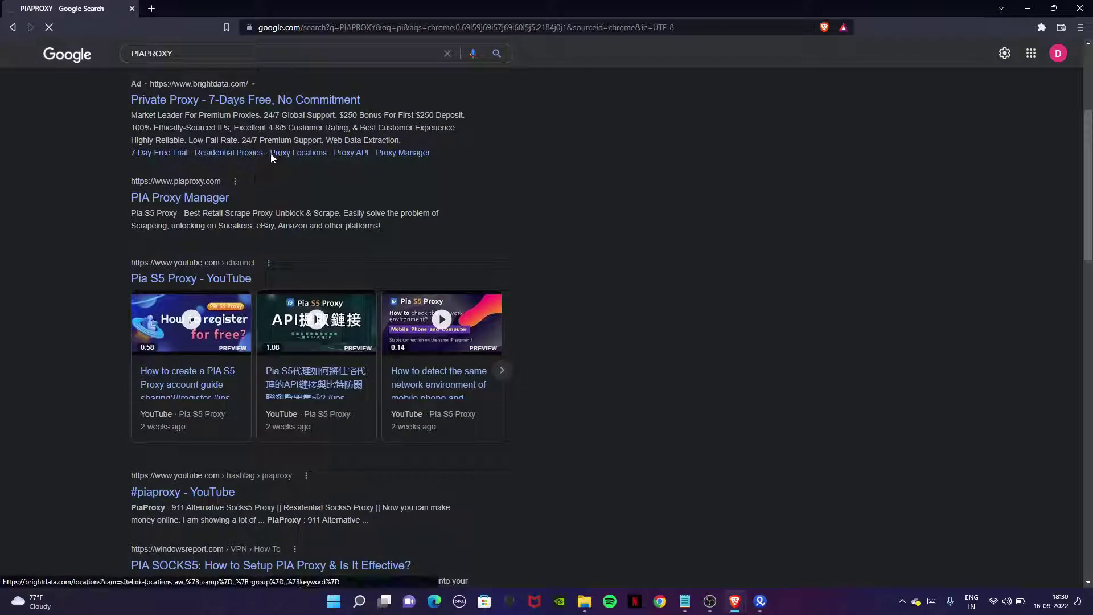
scroll(516, 141, "up", 3)
scroll(517, 144, "down", 2)
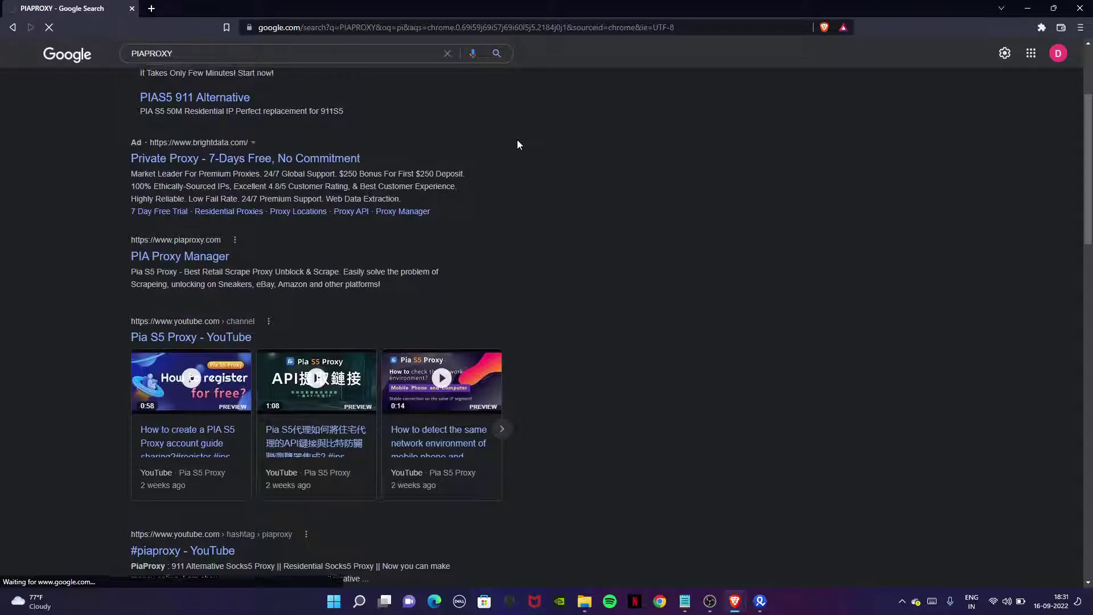
scroll(517, 145, "up", 3)
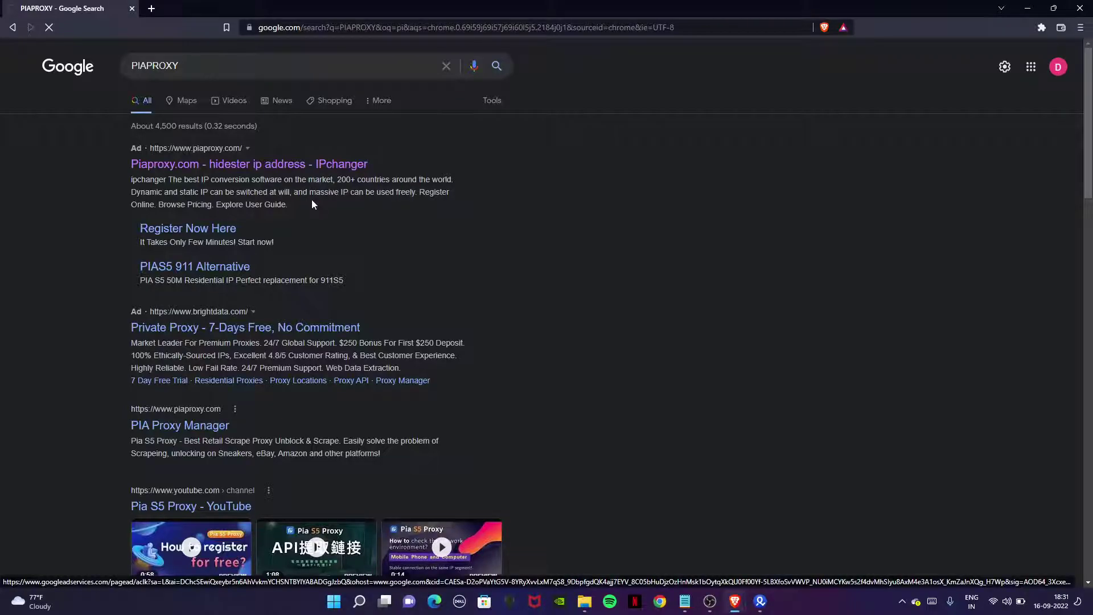
left_click_drag(288, 204, 182, 179)
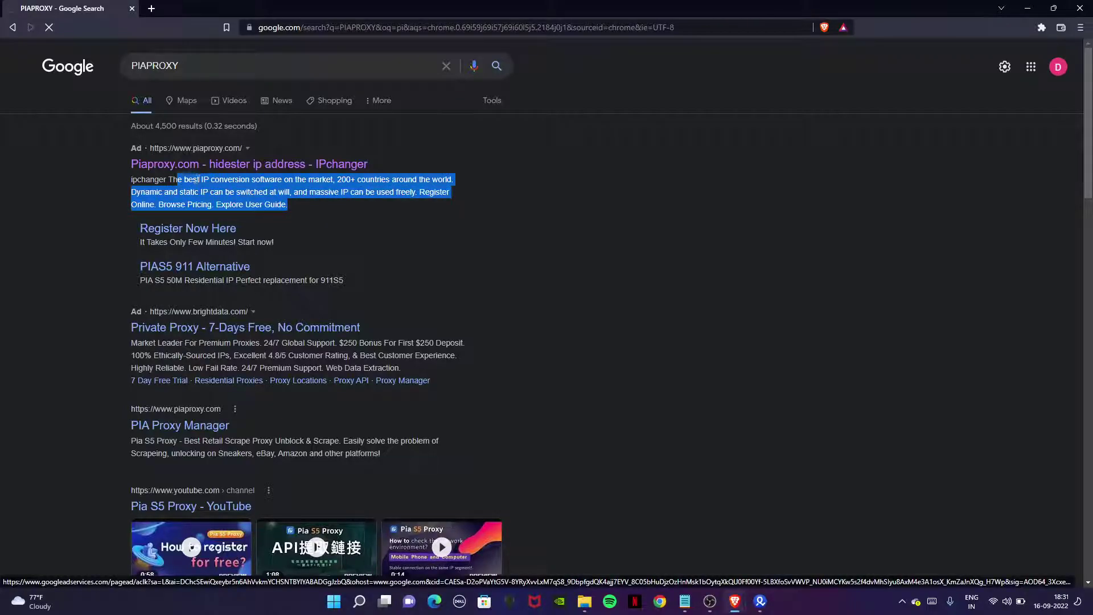
left_click(577, 229)
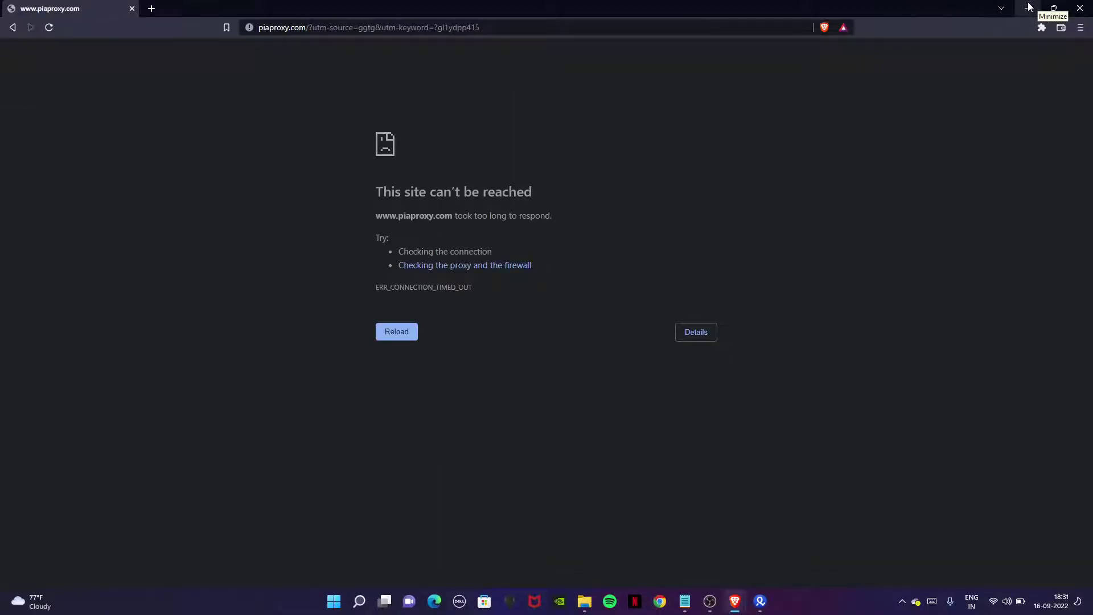
left_click_drag(348, 163, 581, 177)
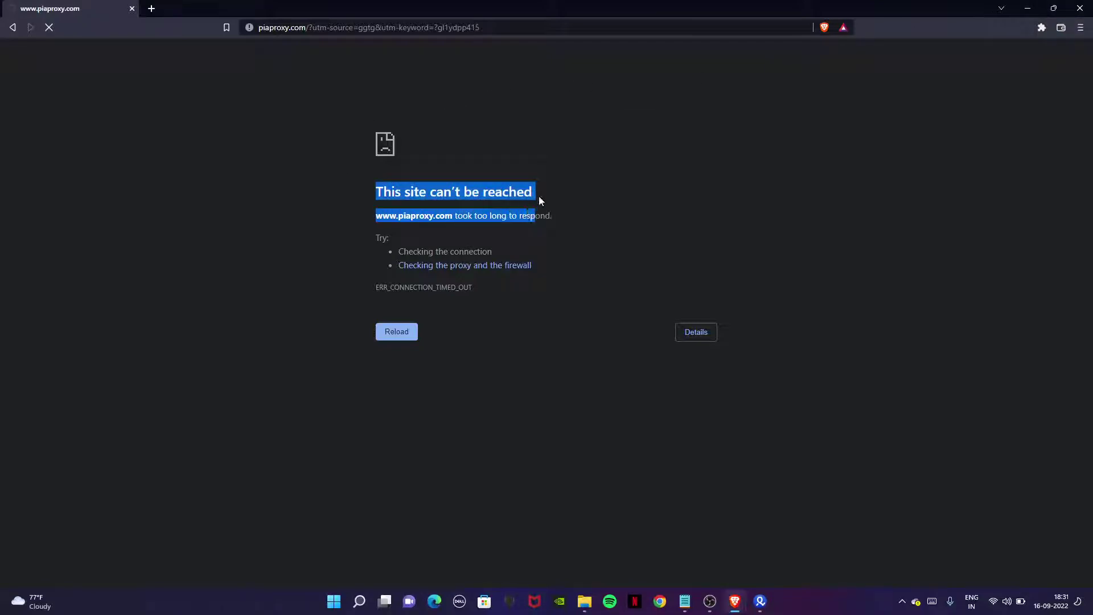
left_click(1027, 9)
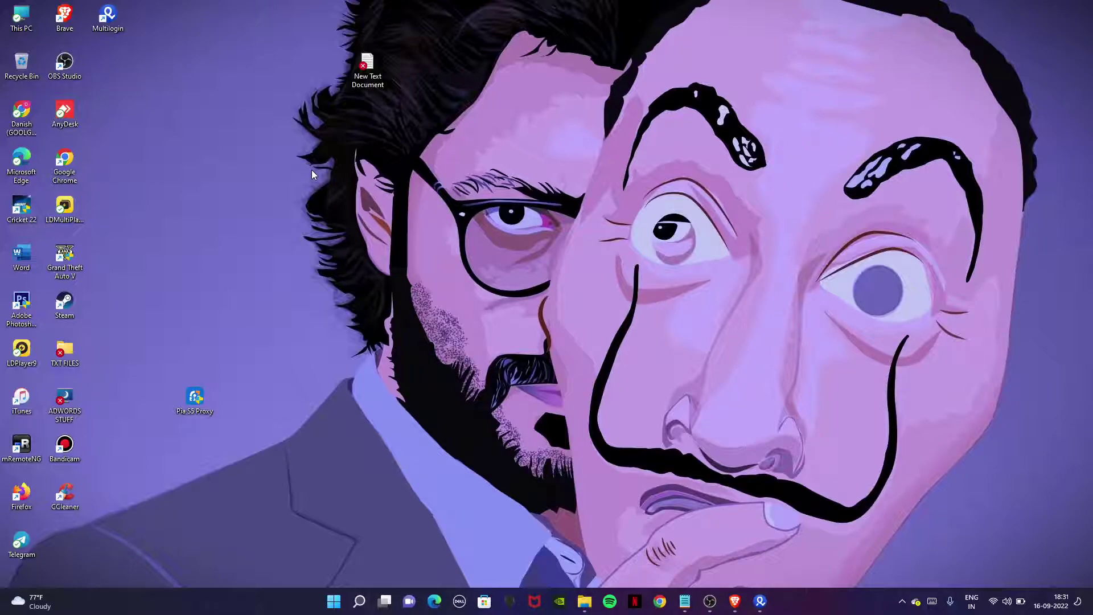
Restore Multilogin, keep Socks 5 proxy, visit the address, login and password fields, then close Multilogin.
left_click(760, 600)
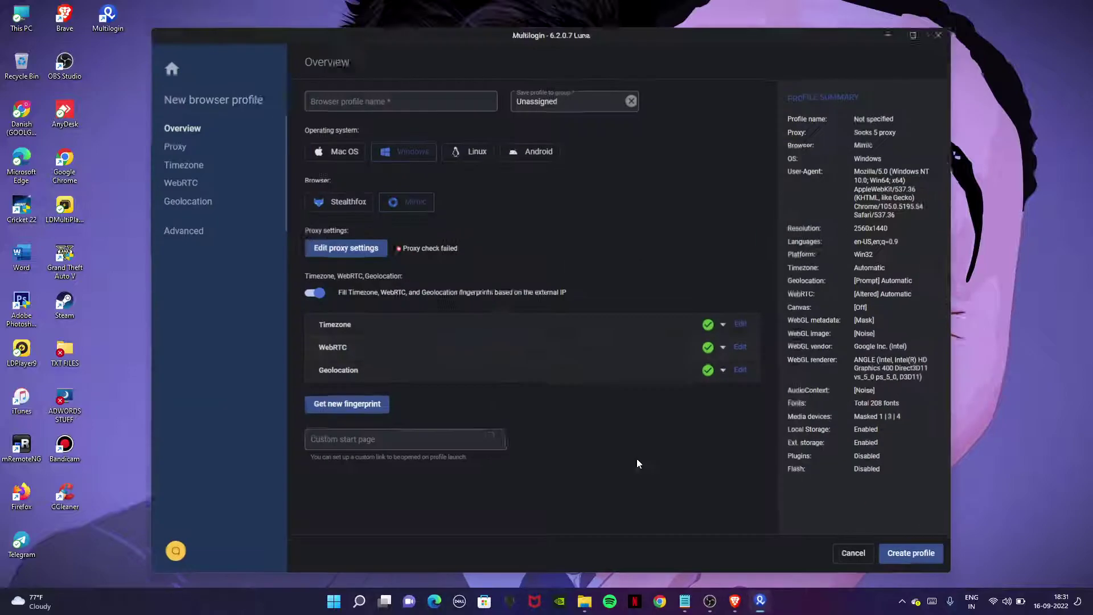
left_click(336, 241)
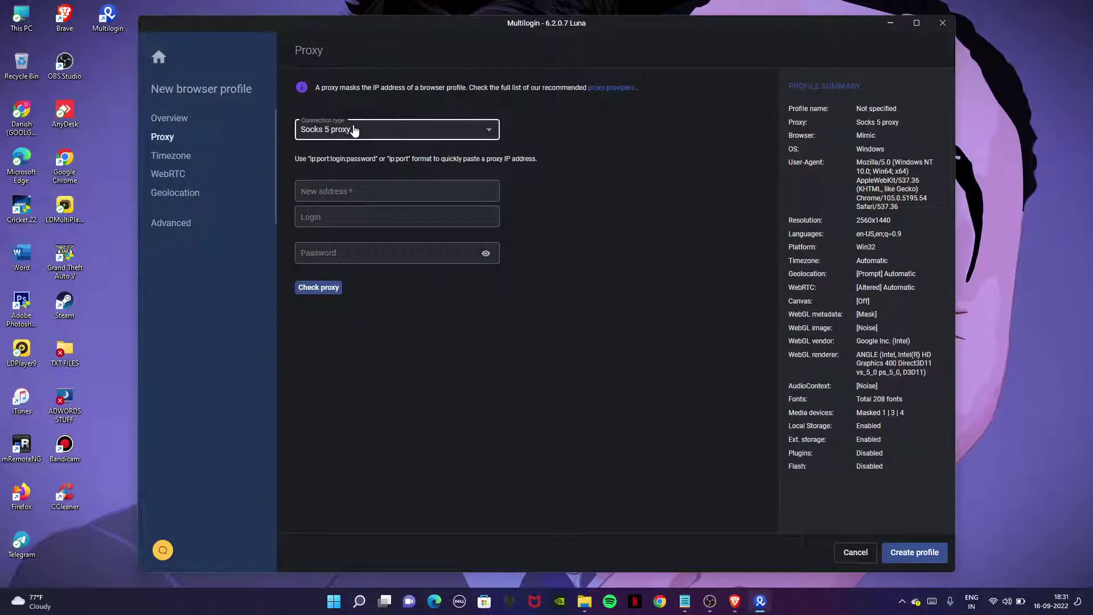
left_click(351, 128)
left_click(342, 128)
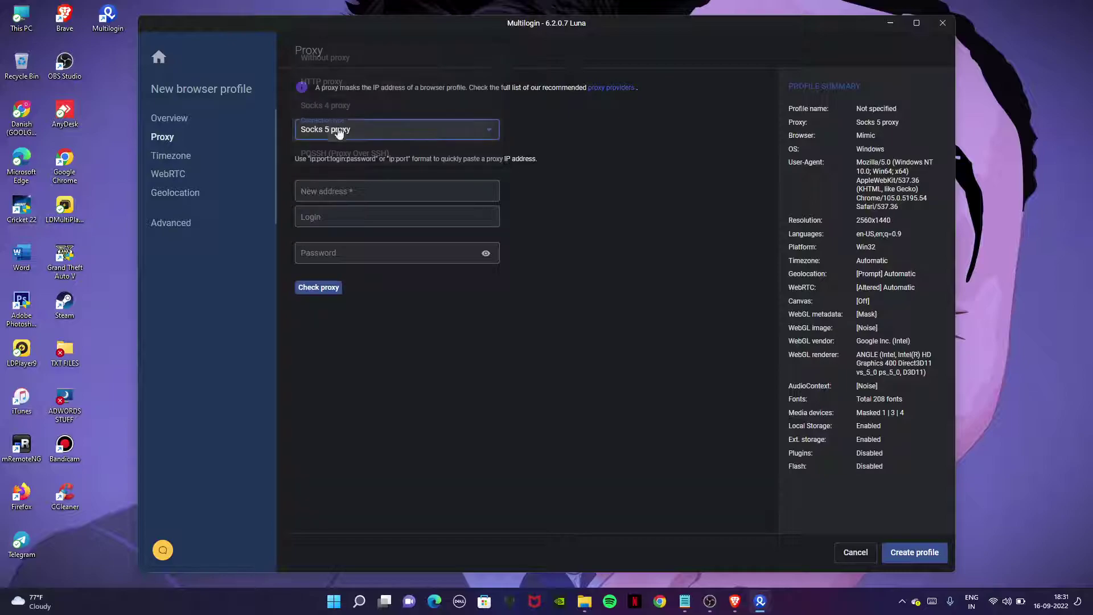
left_click(338, 191)
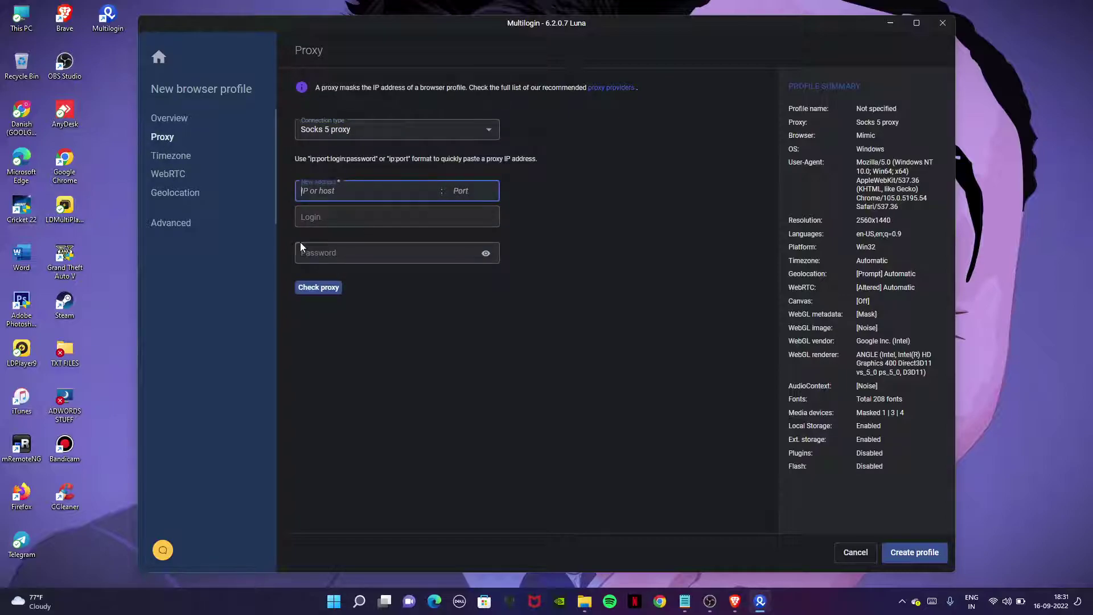
left_click(324, 216)
left_click(336, 253)
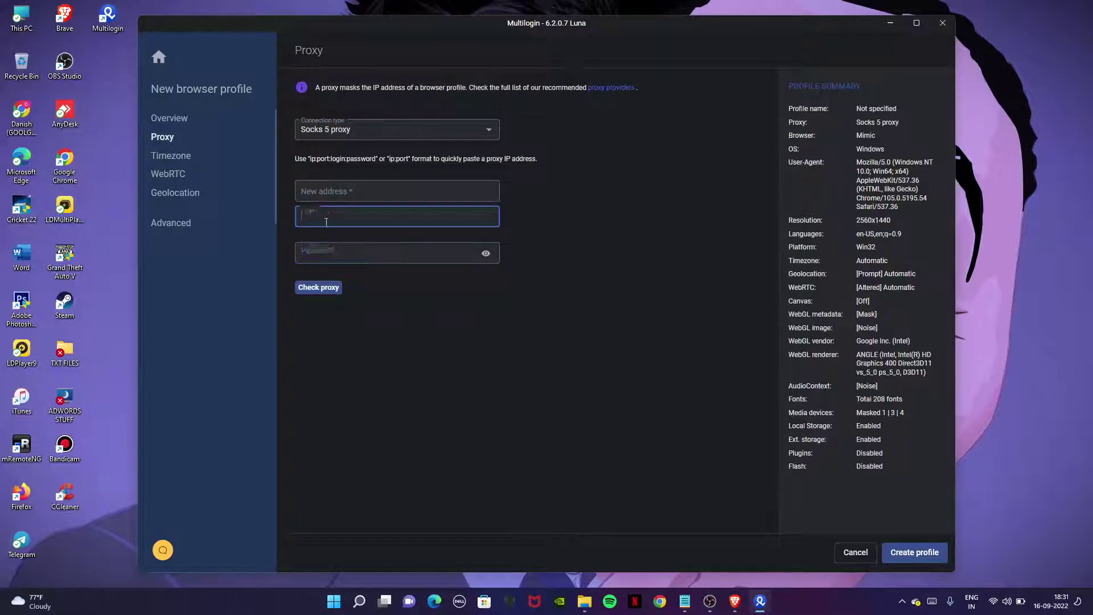
left_click(942, 23)
right_click(462, 164)
left_click(500, 212)
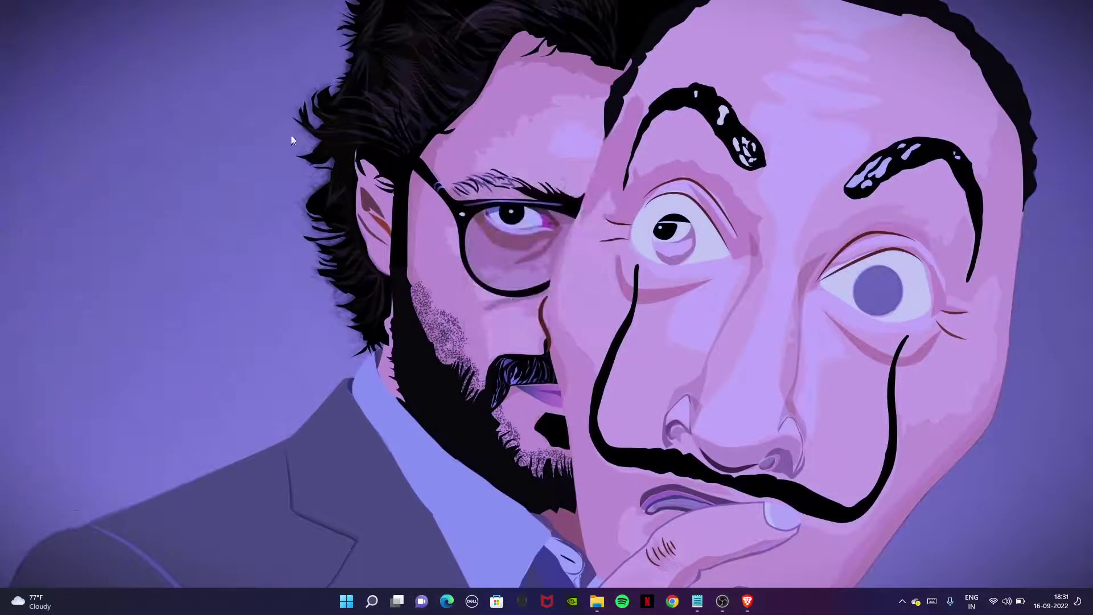
right_click(276, 115)
left_click(342, 164)
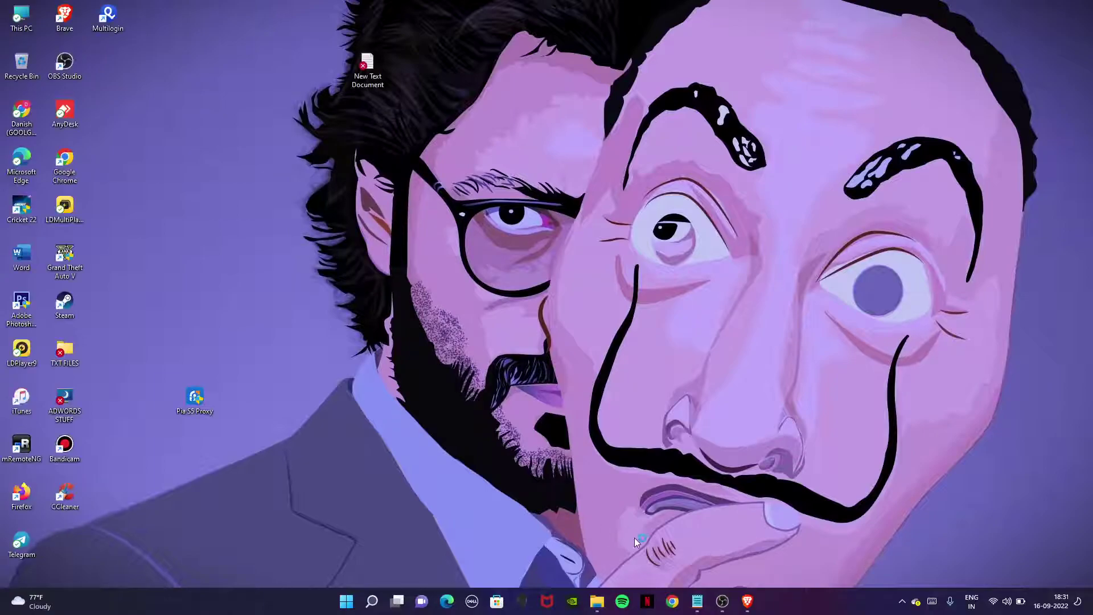
right_click(326, 118)
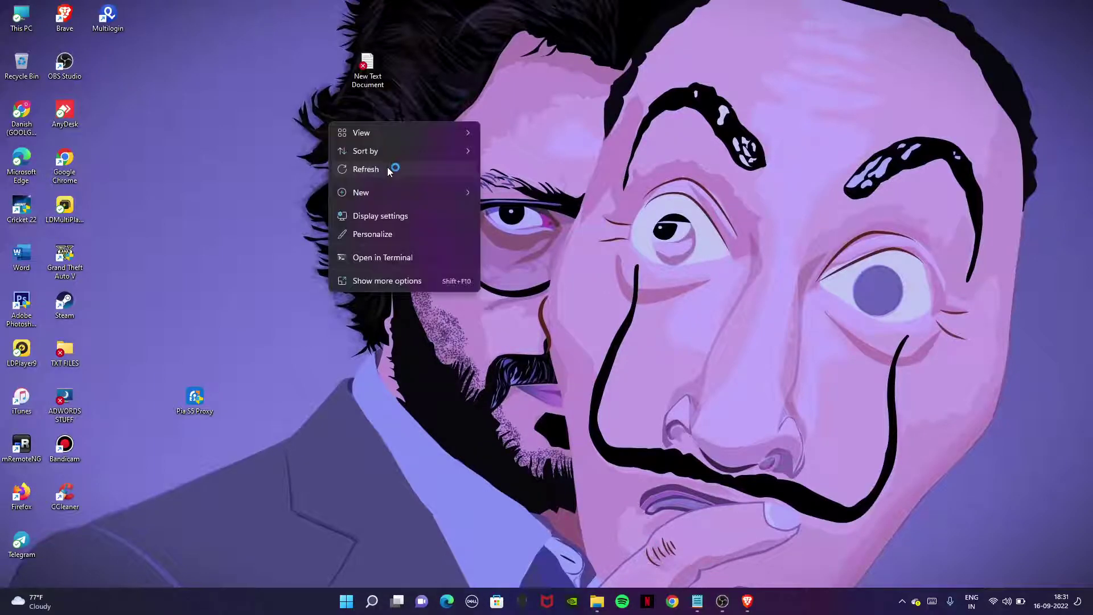
left_click(388, 166)
right_click(248, 155)
left_click(257, 161)
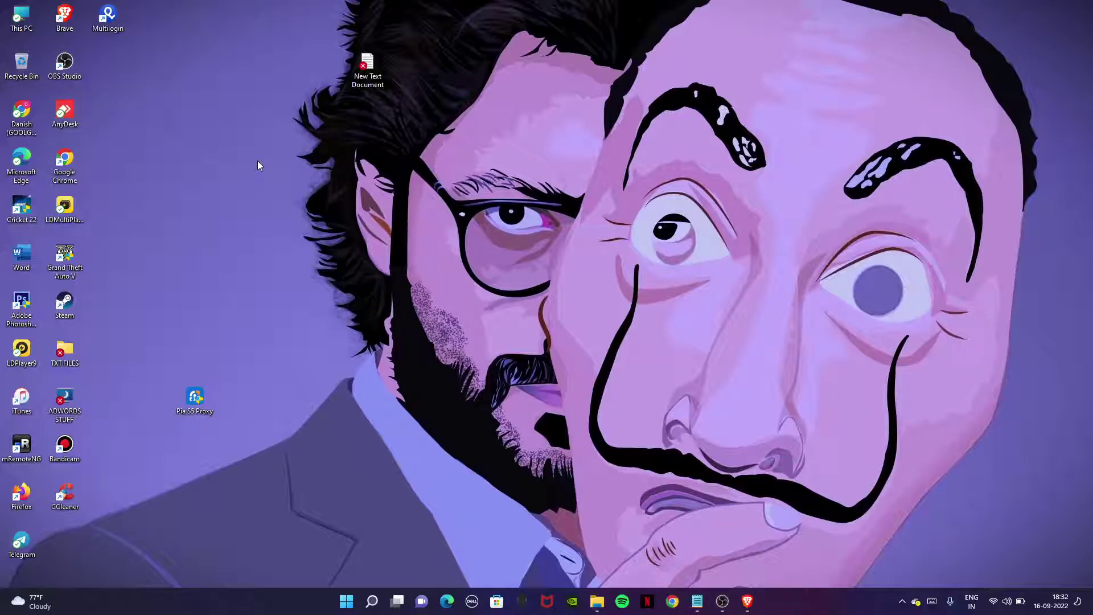
right_click(324, 196)
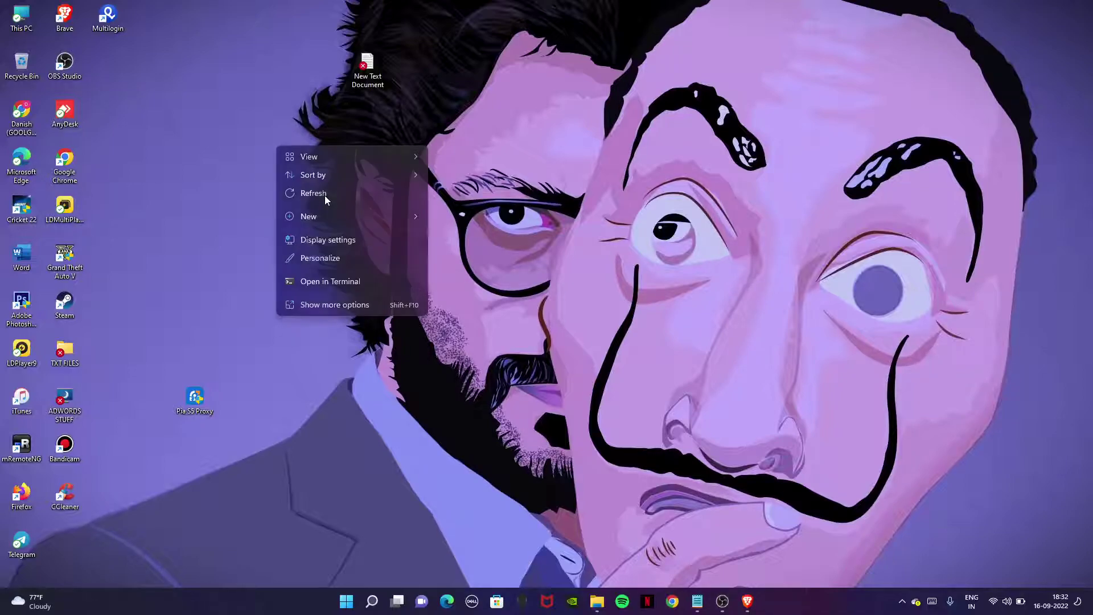
left_click(234, 127)
right_click(259, 157)
left_click(261, 160)
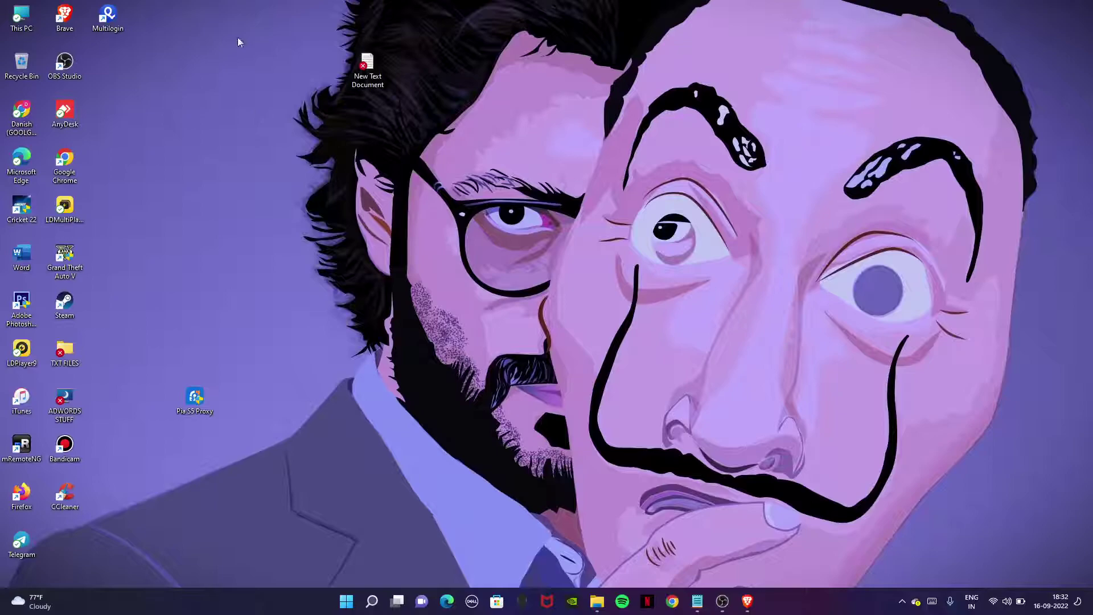
right_click(237, 37)
left_click(286, 82)
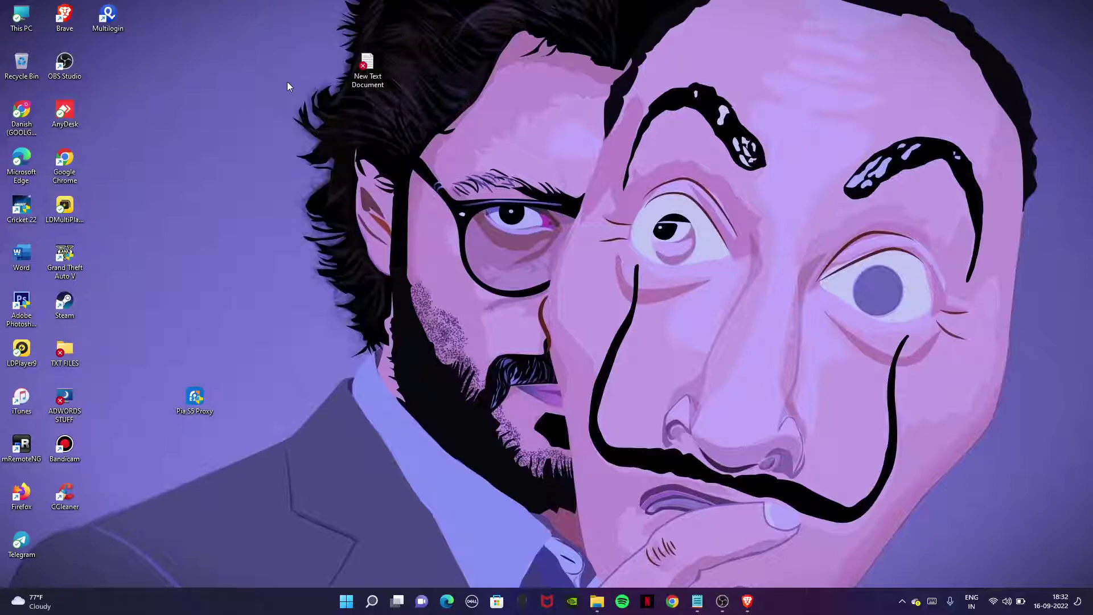